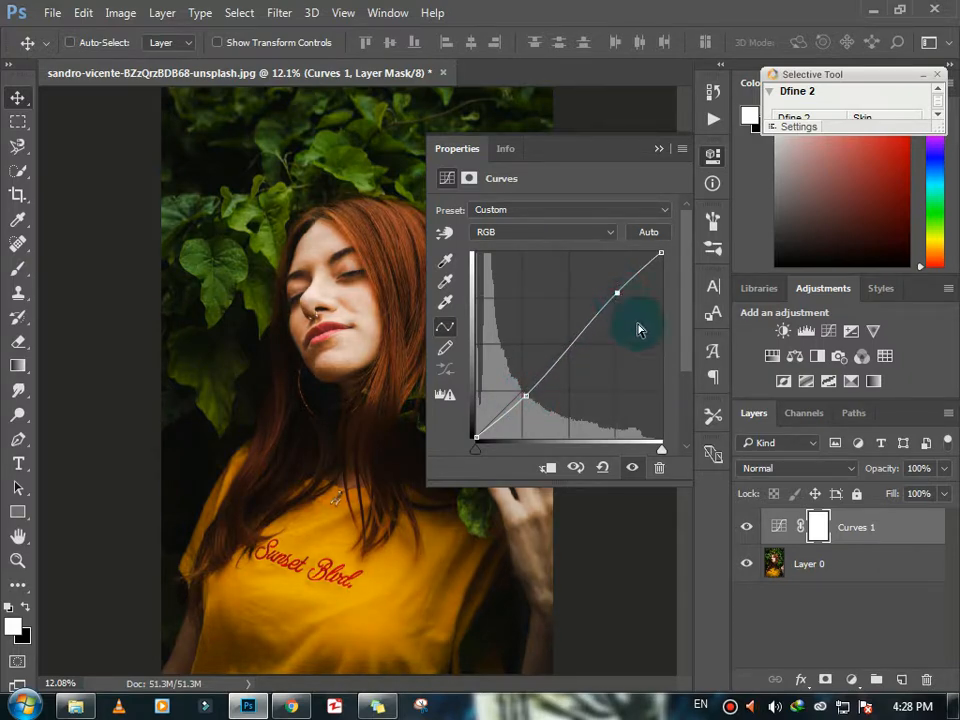
# Step: Add a Gradient Map adjustment layer above Curves 1 using the Red, Green preset and set its blend mode to Hue
pyautogui.click(656, 155)
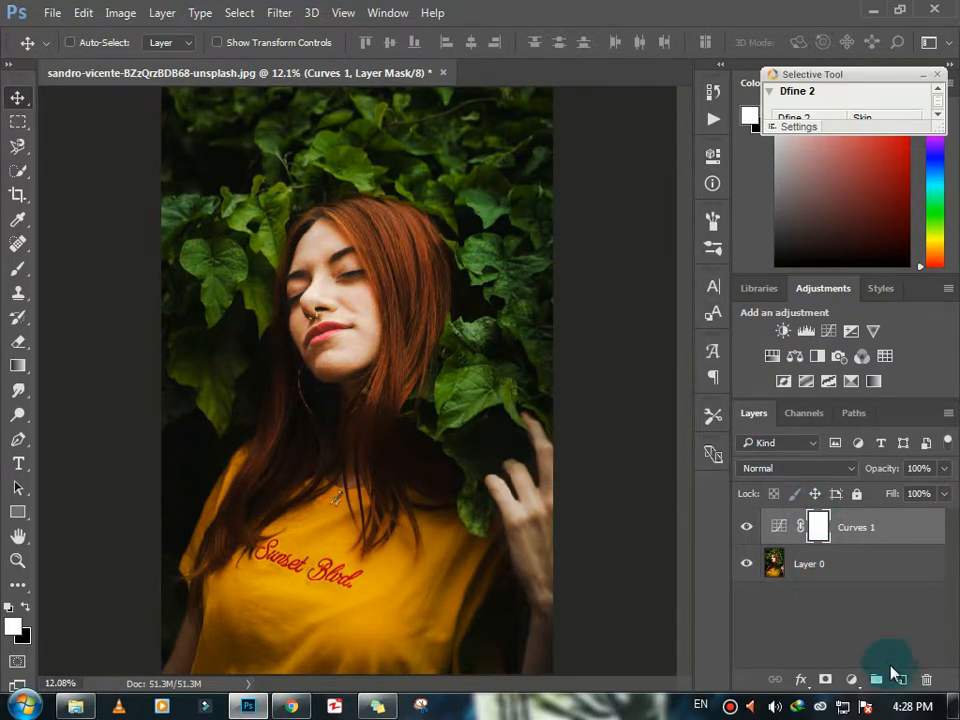
pyautogui.click(852, 680)
pyautogui.click(826, 643)
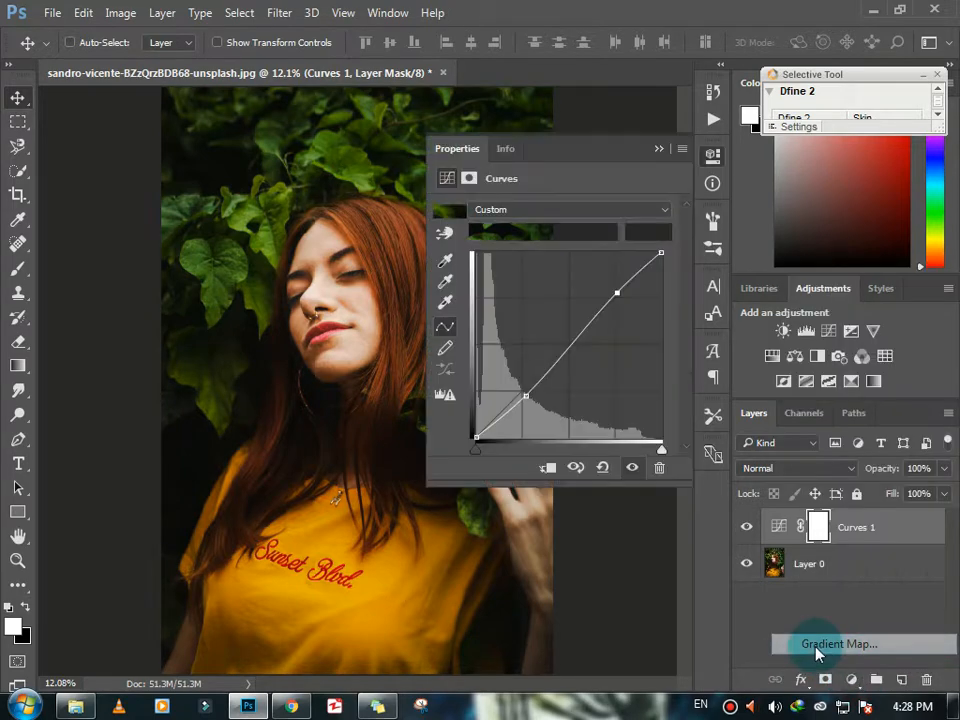
pyautogui.click(548, 222)
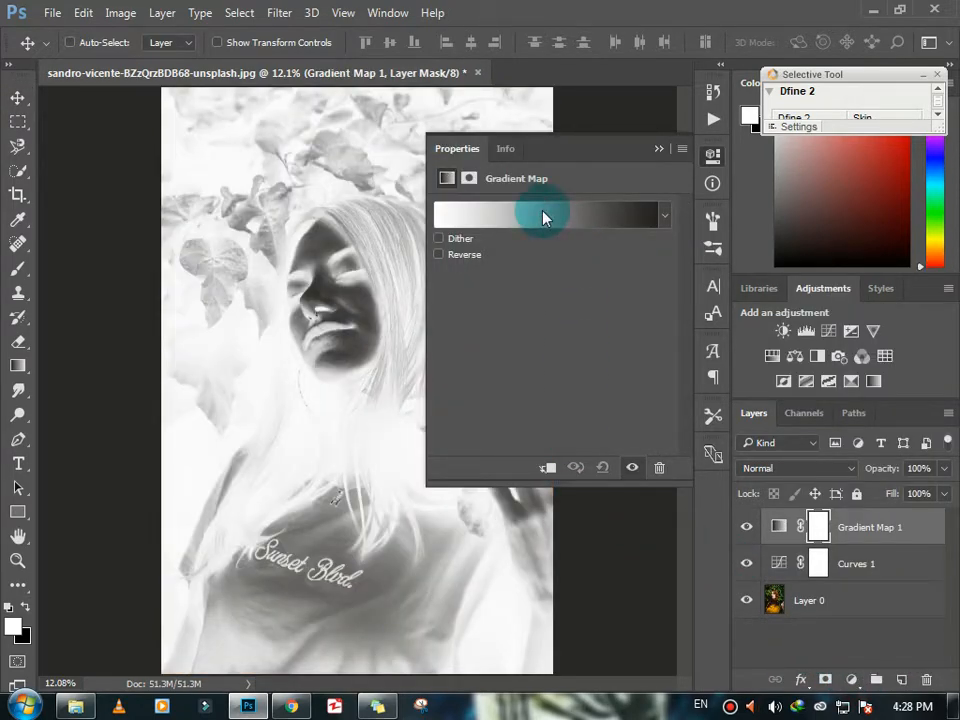
pyautogui.click(664, 80)
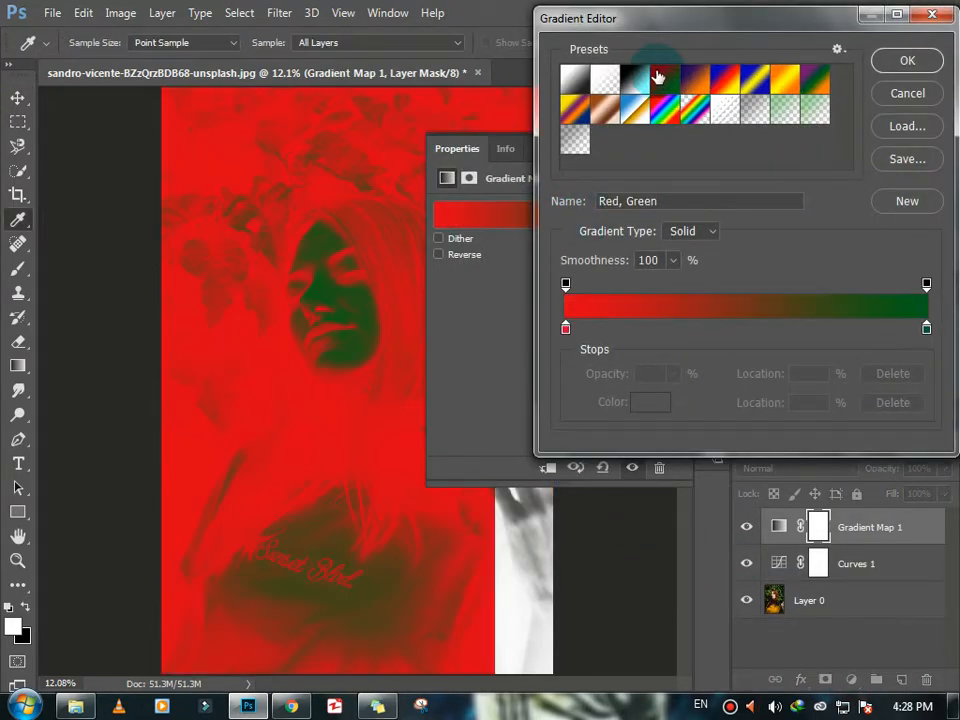
pyautogui.click(900, 60)
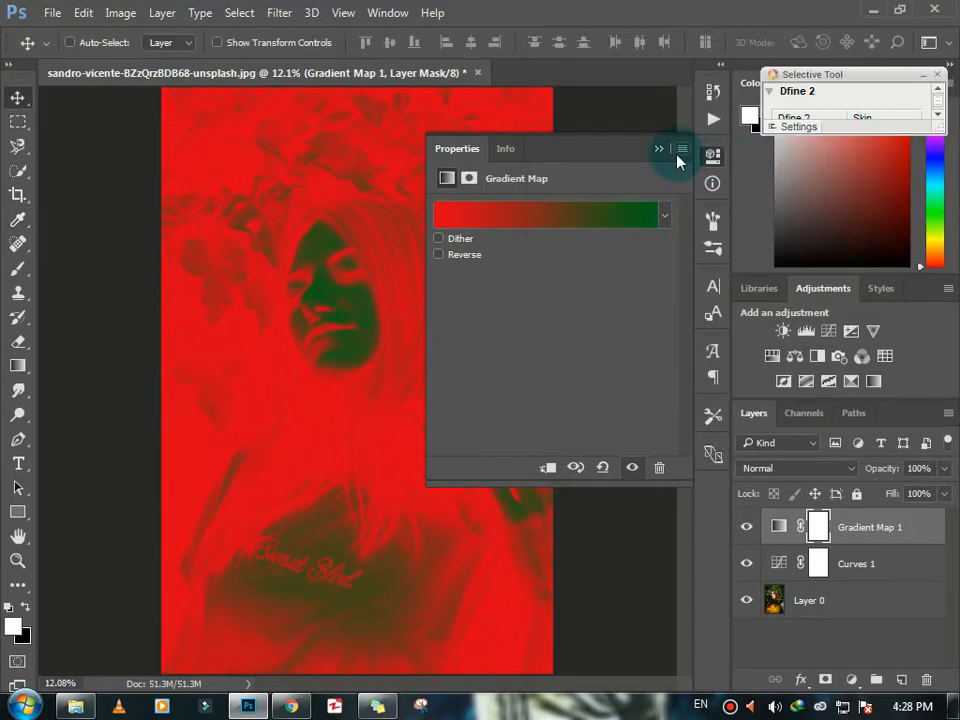
pyautogui.click(659, 150)
pyautogui.click(835, 468)
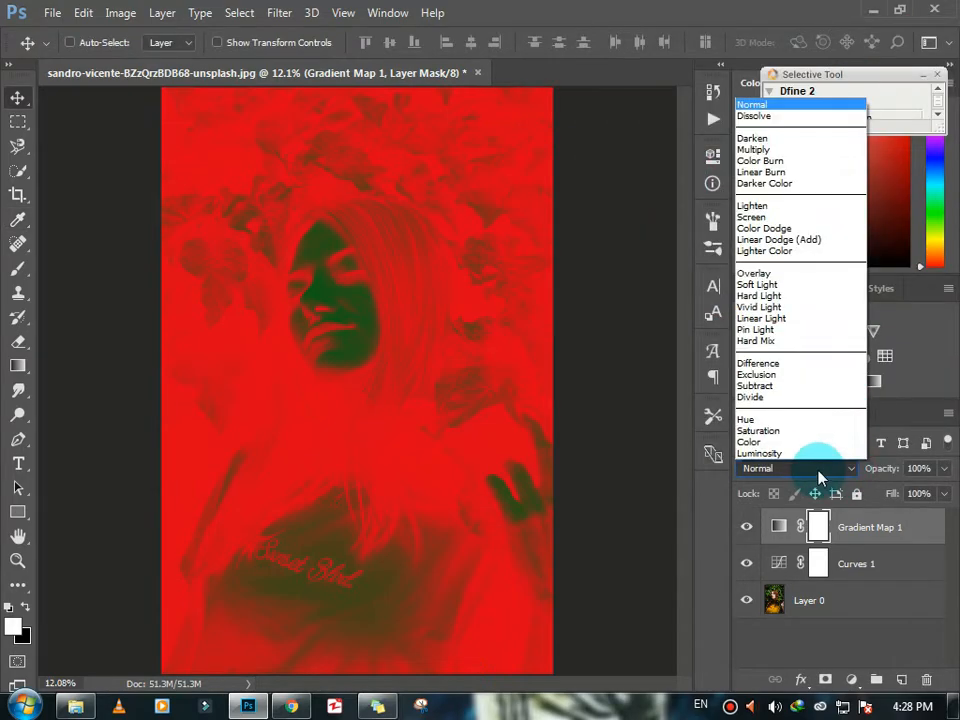
pyautogui.click(808, 420)
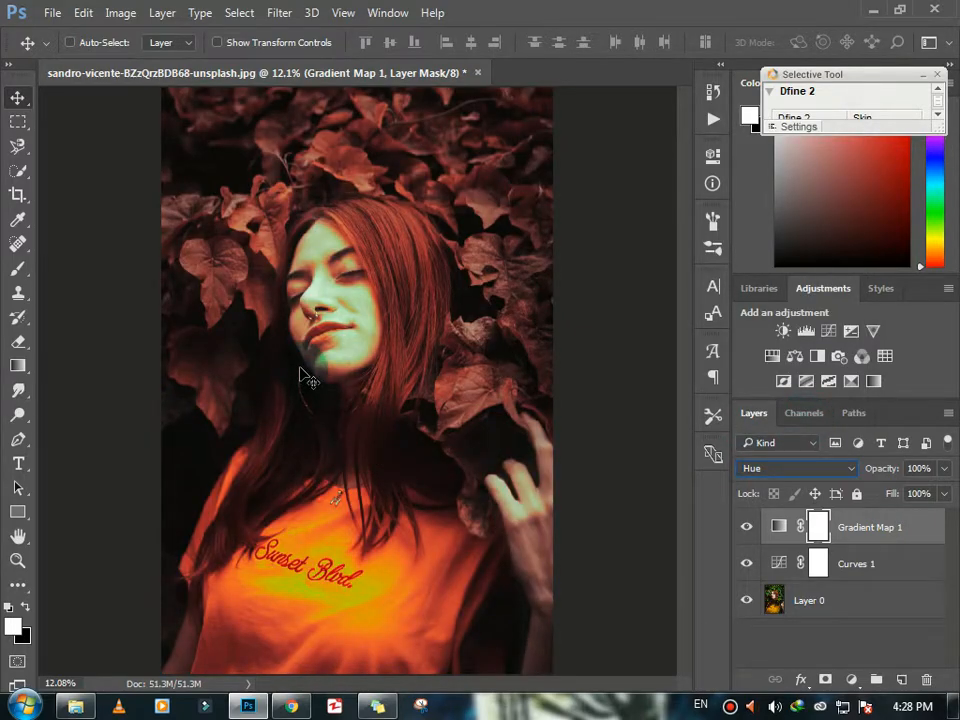
# Step: Paint black on the Gradient Map 1 mask with a 250 px brush over the woman's face, hair and upper chest
pyautogui.click(18, 562)
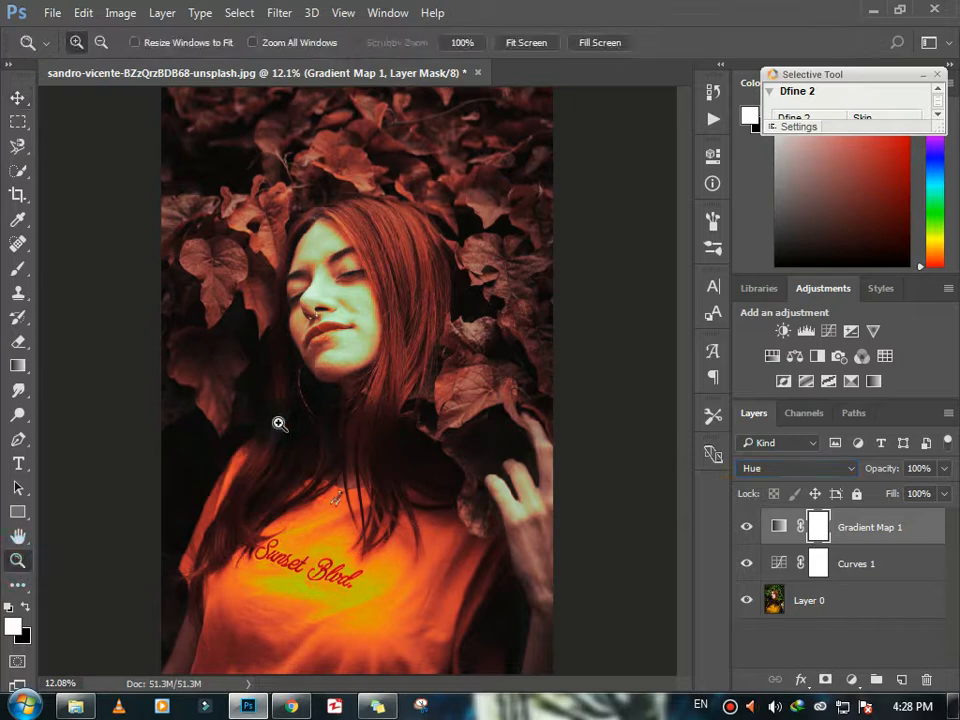
pyautogui.click(372, 471)
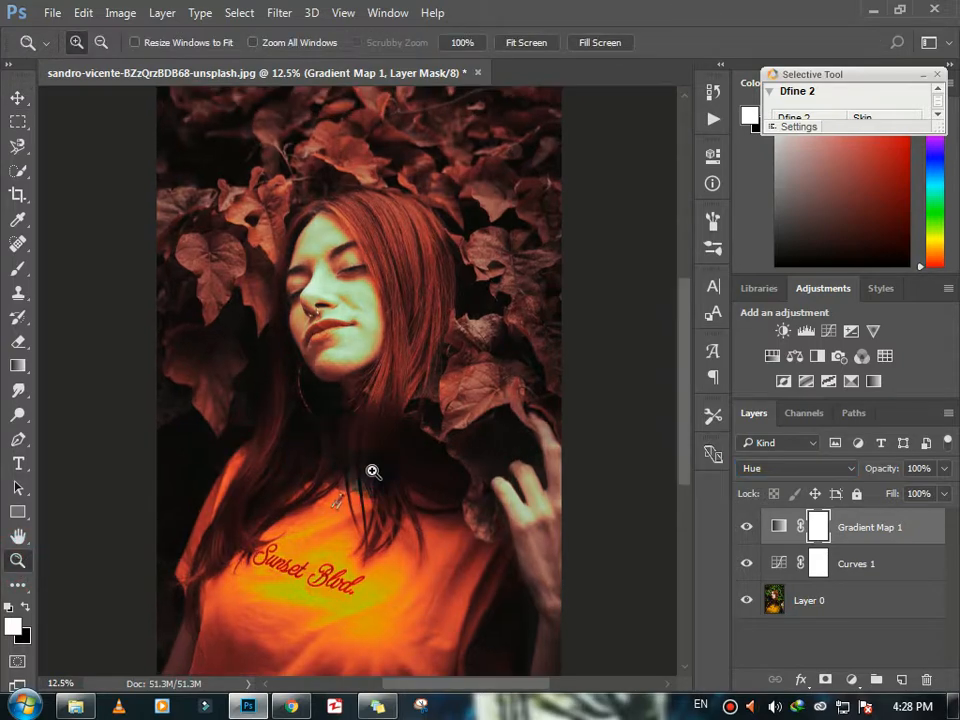
pyautogui.click(280, 265)
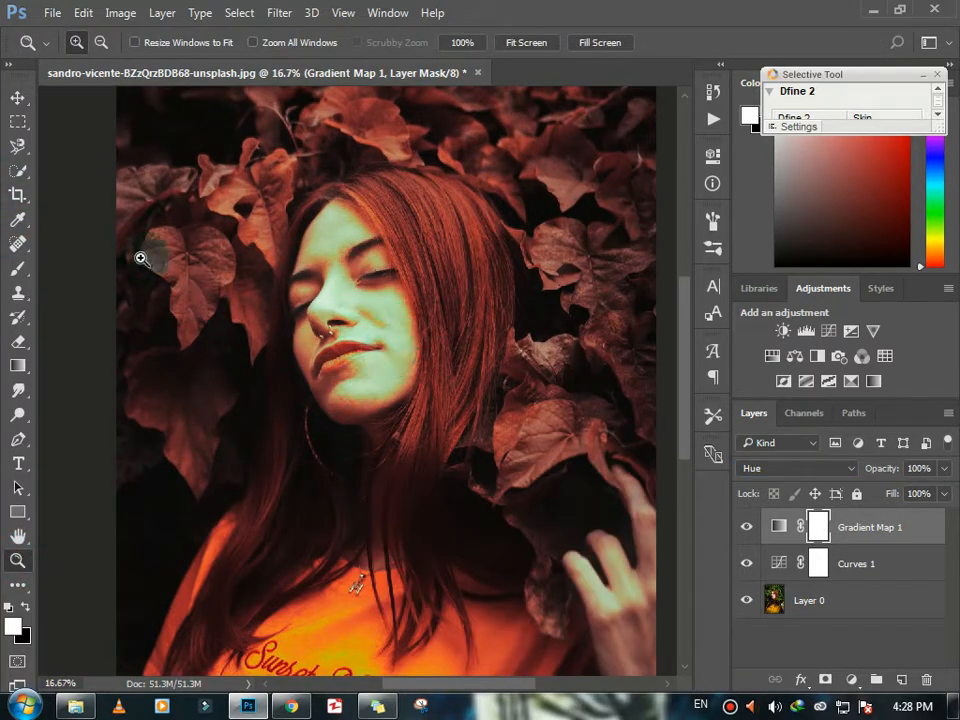
pyautogui.click(18, 268)
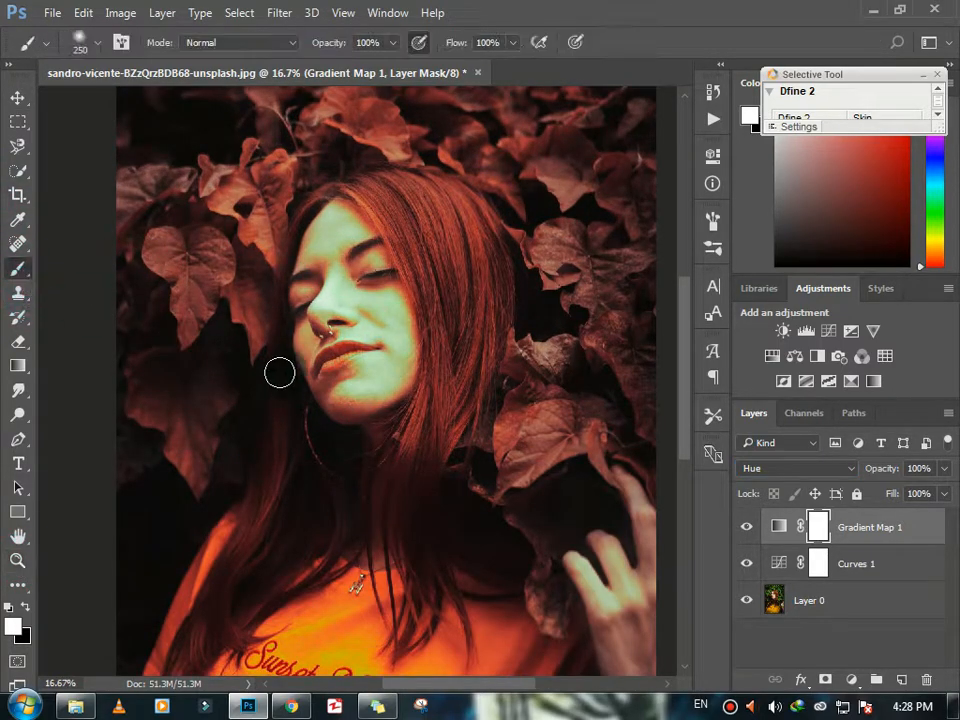
pyautogui.doubleClick(818, 538)
pyautogui.click(658, 168)
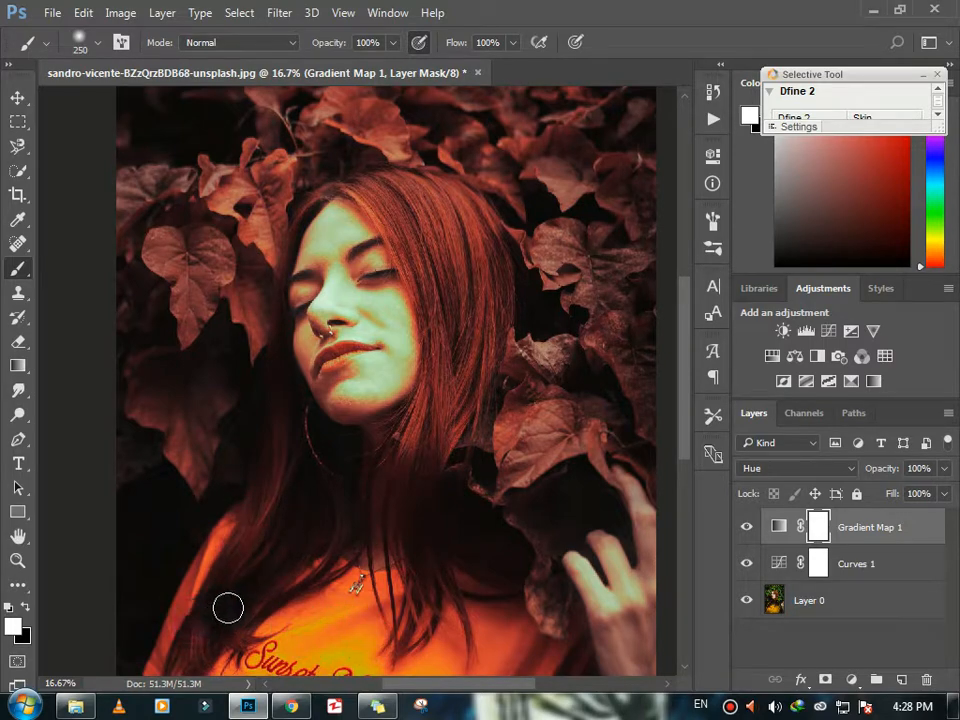
pyautogui.click(25, 607)
pyautogui.moveTo(324, 302)
pyautogui.mouseDown()
pyautogui.moveTo(344, 363)
pyautogui.moveTo(335, 283)
pyautogui.moveTo(325, 331)
pyautogui.moveTo(336, 349)
pyautogui.moveTo(326, 294)
pyautogui.moveTo(330, 350)
pyautogui.moveTo(310, 331)
pyautogui.moveTo(353, 368)
pyautogui.moveTo(378, 337)
pyautogui.moveTo(373, 367)
pyautogui.moveTo(346, 389)
pyautogui.moveTo(366, 388)
pyautogui.moveTo(390, 376)
pyautogui.moveTo(410, 337)
pyautogui.moveTo(408, 313)
pyautogui.moveTo(405, 331)
pyautogui.moveTo(369, 271)
pyautogui.moveTo(374, 259)
pyautogui.moveTo(415, 341)
pyautogui.moveTo(365, 250)
pyautogui.moveTo(383, 322)
pyautogui.moveTo(345, 213)
pyautogui.moveTo(327, 224)
pyautogui.moveTo(320, 270)
pyautogui.moveTo(318, 238)
pyautogui.moveTo(309, 287)
pyautogui.moveTo(325, 262)
pyautogui.moveTo(349, 262)
pyautogui.moveTo(359, 285)
pyautogui.moveTo(359, 256)
pyautogui.moveTo(393, 291)
pyautogui.moveTo(392, 235)
pyautogui.moveTo(366, 215)
pyautogui.moveTo(370, 192)
pyautogui.moveTo(402, 221)
pyautogui.moveTo(408, 241)
pyautogui.moveTo(356, 201)
pyautogui.moveTo(405, 243)
pyautogui.moveTo(438, 340)
pyautogui.moveTo(435, 321)
pyautogui.moveTo(415, 383)
pyautogui.moveTo(418, 452)
pyautogui.moveTo(412, 405)
pyautogui.moveTo(404, 424)
pyautogui.moveTo(450, 376)
pyautogui.moveTo(457, 388)
pyautogui.moveTo(444, 418)
pyautogui.moveTo(441, 270)
pyautogui.moveTo(402, 186)
pyautogui.moveTo(494, 285)
pyautogui.moveTo(475, 352)
pyautogui.moveTo(490, 329)
pyautogui.moveTo(407, 182)
pyautogui.moveTo(456, 208)
pyautogui.moveTo(495, 283)
pyautogui.moveTo(333, 204)
pyautogui.moveTo(305, 285)
pyautogui.mouseUp()
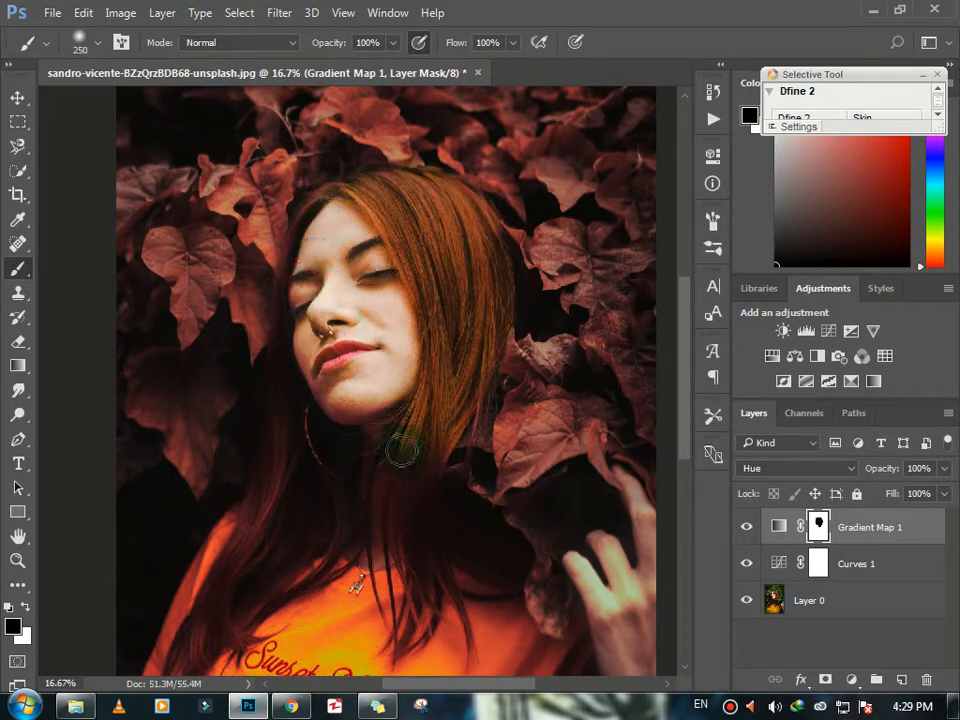
pyautogui.moveTo(450, 421)
pyautogui.mouseDown()
pyautogui.moveTo(409, 439)
pyautogui.moveTo(424, 619)
pyautogui.moveTo(328, 615)
pyautogui.moveTo(380, 586)
pyautogui.moveTo(368, 449)
pyautogui.moveTo(353, 436)
pyautogui.moveTo(330, 365)
pyautogui.moveTo(344, 536)
pyautogui.moveTo(286, 622)
pyautogui.mouseUp()
# Step: Mask the gradient map off the raised hand, fingers and forearm with black, reducing the brush to 100 px for the details
pyautogui.moveTo(613, 596)
pyautogui.mouseDown()
pyautogui.moveTo(629, 648)
pyautogui.moveTo(659, 636)
pyautogui.mouseUp()
pyautogui.scroll(-4, 659, 636)
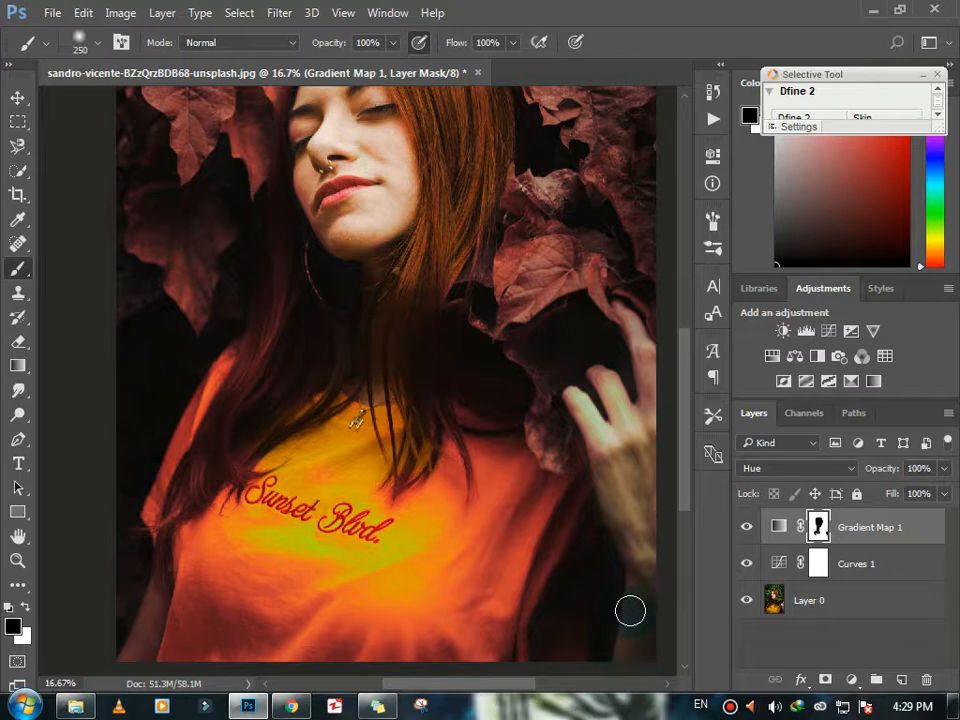
pyautogui.press('[')
pyautogui.press('[')
pyautogui.press('[')
pyautogui.press('[')
pyautogui.press('[')
pyautogui.moveTo(613, 392)
pyautogui.mouseDown()
pyautogui.moveTo(600, 371)
pyautogui.moveTo(645, 412)
pyautogui.mouseUp()
pyautogui.moveTo(643, 343); pyautogui.dragTo(633, 326)
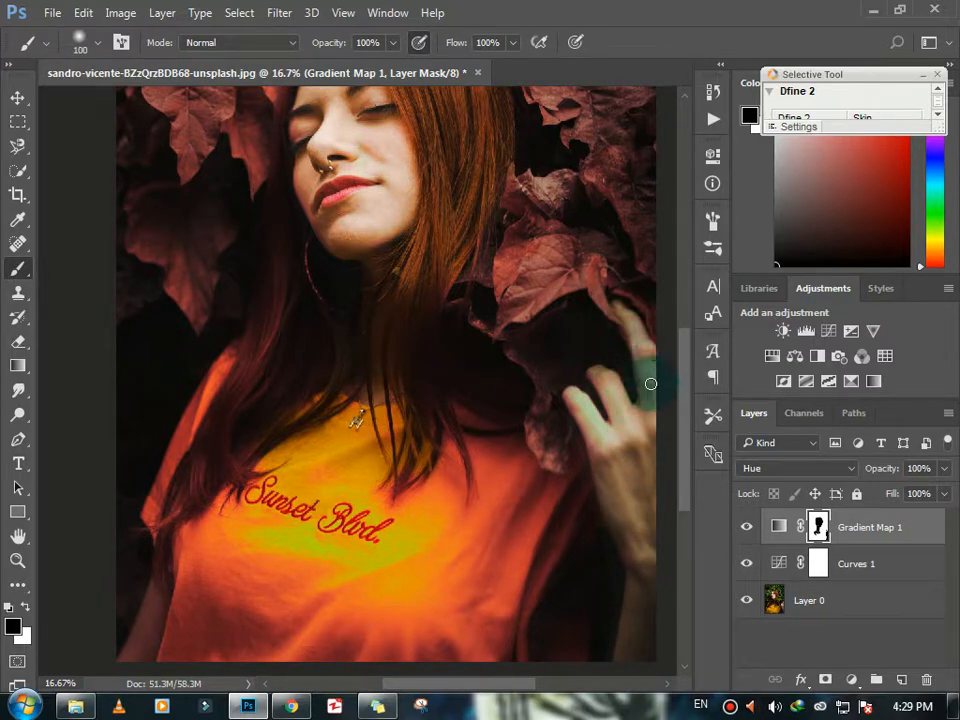
pyautogui.moveTo(590, 414); pyautogui.dragTo(596, 441)
pyautogui.press(']')
pyautogui.press(']')
pyautogui.press(']')
pyautogui.press(']')
pyautogui.press(']')
pyautogui.click(590, 447)
pyautogui.click(618, 473)
# Step: Paint black on the mask with a 250 px brush over the yellow shirt and the remaining long strands of hair
pyautogui.click(220, 474)
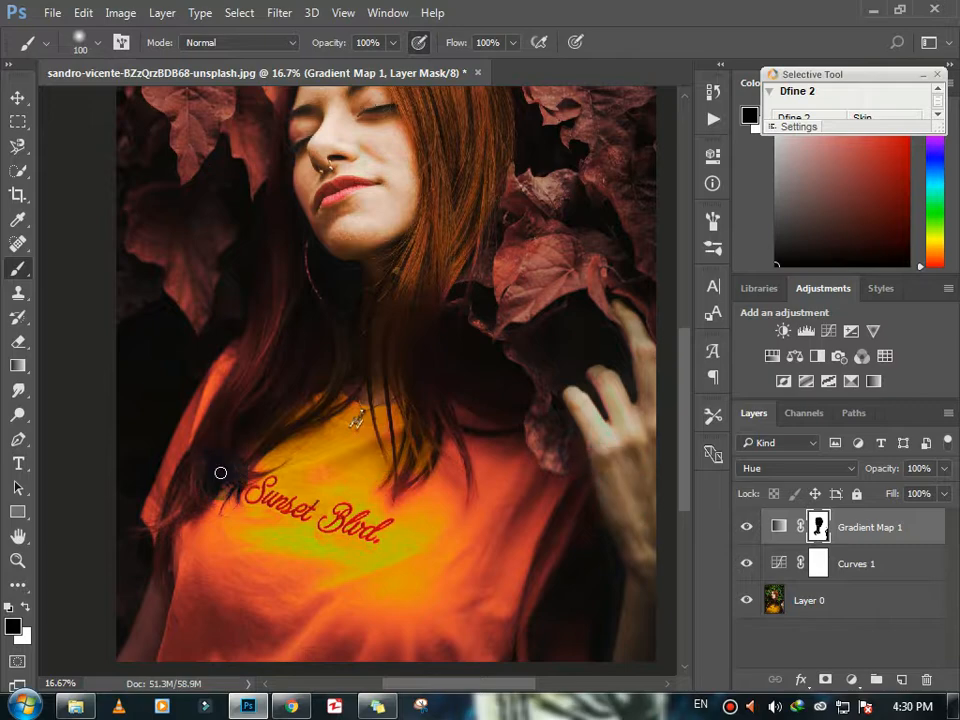
pyautogui.click(283, 505)
pyautogui.click(305, 511)
pyautogui.click(318, 515)
pyautogui.click(401, 575)
pyautogui.moveTo(406, 571)
pyautogui.mouseDown()
pyautogui.moveTo(500, 573)
pyautogui.moveTo(448, 664)
pyautogui.mouseUp()
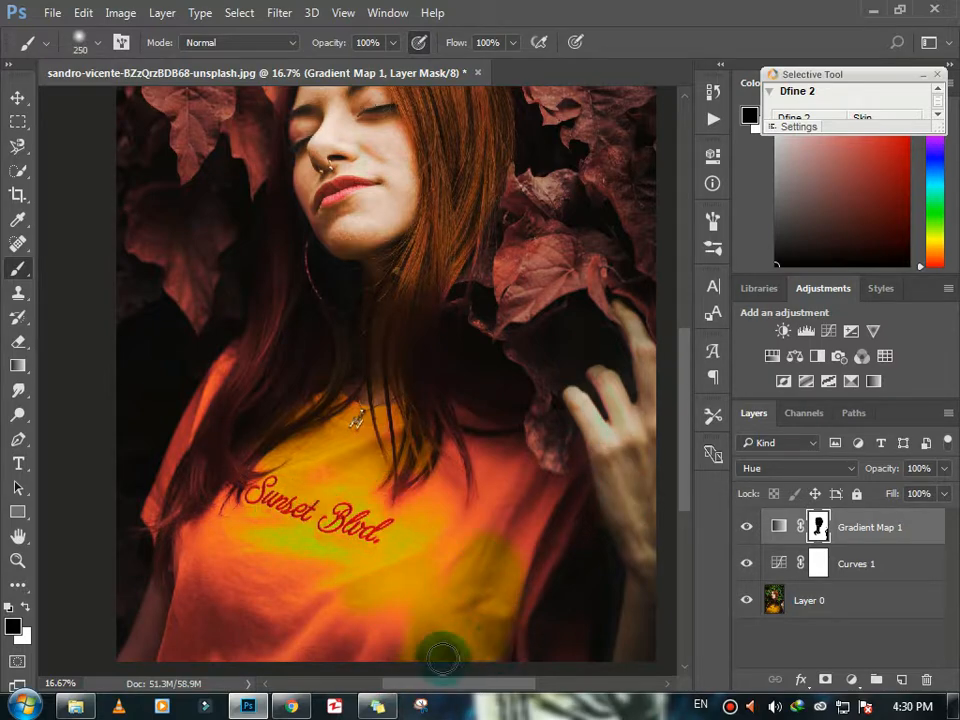
pyautogui.moveTo(532, 640); pyautogui.dragTo(578, 490)
pyautogui.moveTo(480, 466)
pyautogui.mouseDown()
pyautogui.moveTo(510, 454)
pyautogui.moveTo(559, 494)
pyautogui.moveTo(520, 488)
pyautogui.moveTo(521, 462)
pyautogui.moveTo(478, 487)
pyautogui.moveTo(498, 405)
pyautogui.moveTo(456, 518)
pyautogui.moveTo(485, 559)
pyautogui.moveTo(425, 555)
pyautogui.mouseUp()
pyautogui.moveTo(402, 408); pyautogui.dragTo(412, 410)
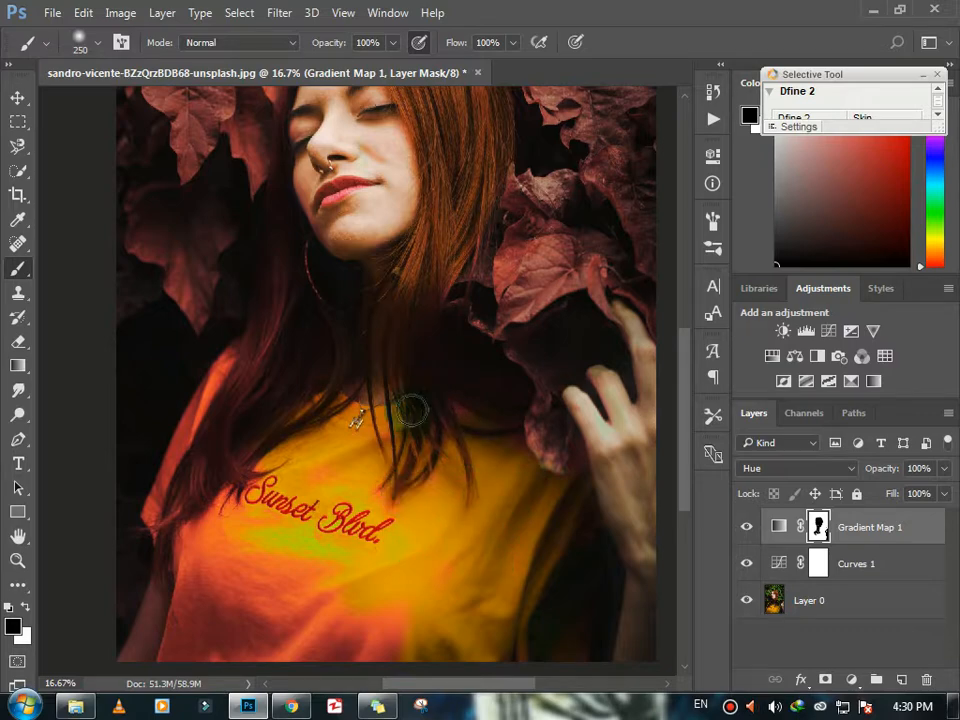
pyautogui.moveTo(372, 622)
pyautogui.mouseDown()
pyautogui.moveTo(358, 654)
pyautogui.moveTo(266, 628)
pyautogui.moveTo(310, 618)
pyautogui.moveTo(229, 564)
pyautogui.moveTo(160, 650)
pyautogui.moveTo(188, 596)
pyautogui.mouseUp()
pyautogui.moveTo(247, 367)
pyautogui.mouseDown()
pyautogui.moveTo(198, 410)
pyautogui.moveTo(202, 428)
pyautogui.moveTo(157, 518)
pyautogui.moveTo(212, 501)
pyautogui.moveTo(270, 405)
pyautogui.mouseUp()
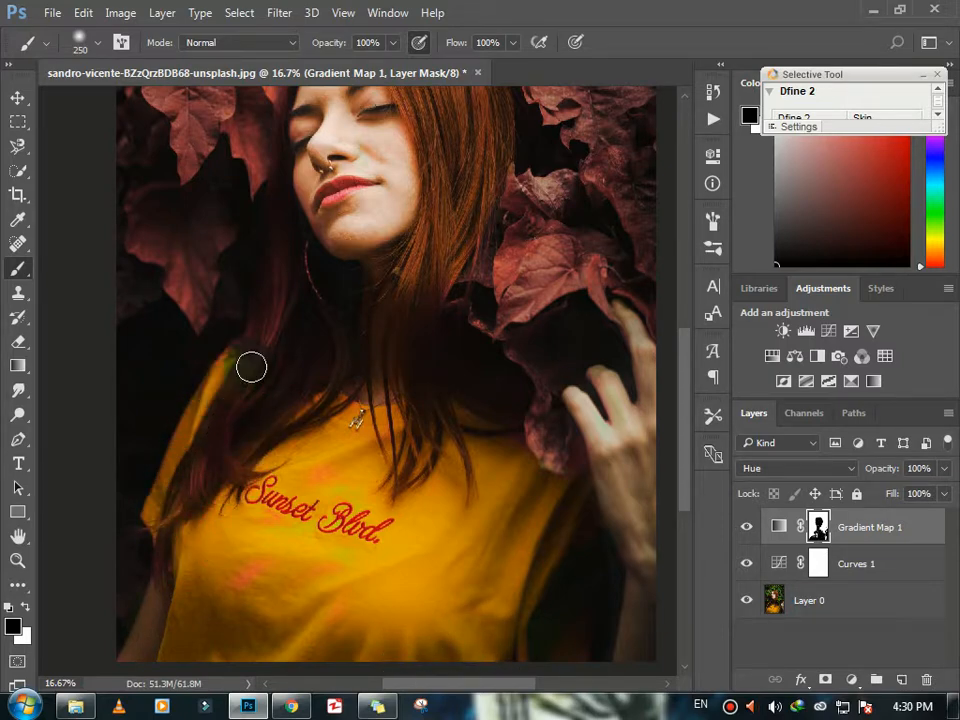
pyautogui.moveTo(325, 359)
pyautogui.mouseDown()
pyautogui.moveTo(265, 540)
pyautogui.moveTo(207, 443)
pyautogui.moveTo(303, 562)
pyautogui.moveTo(339, 583)
pyautogui.moveTo(329, 420)
pyautogui.moveTo(312, 456)
pyautogui.moveTo(391, 433)
pyautogui.moveTo(437, 448)
pyautogui.moveTo(506, 506)
pyautogui.mouseUp()
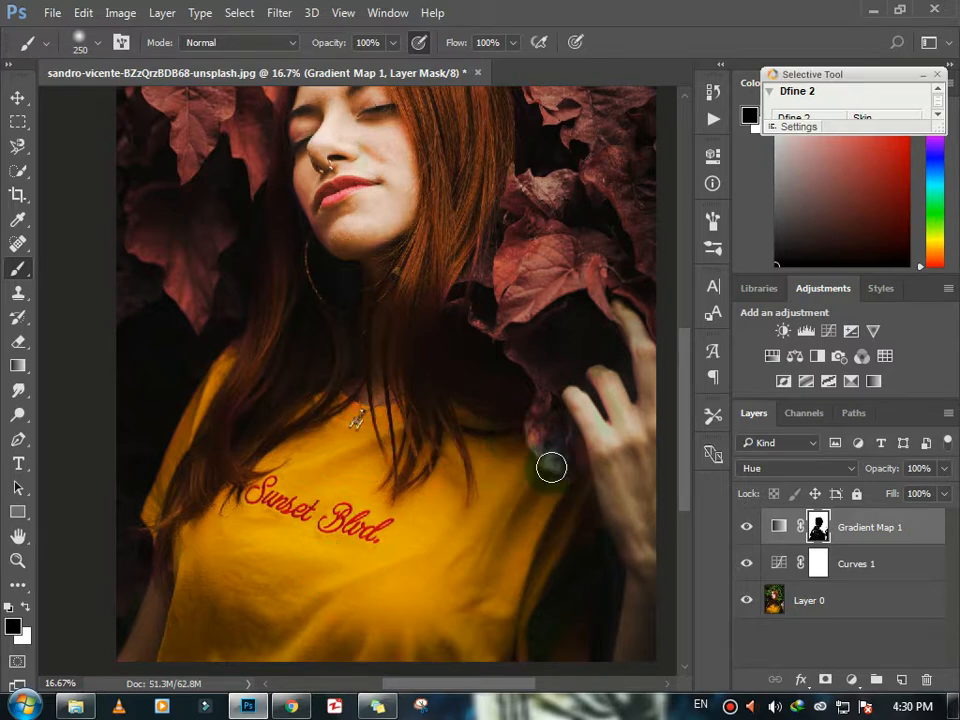
# Step: Restore the gradient map on the leaf beside the hand by painting white on the mask with a 175 px brush
pyautogui.press('x')
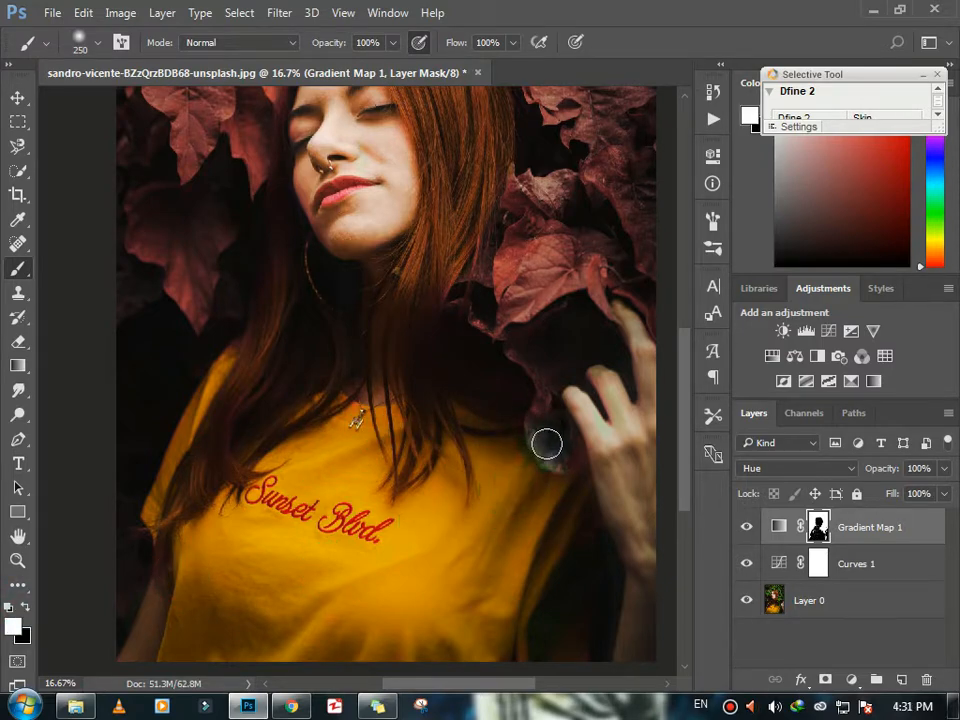
pyautogui.press('[')
pyautogui.press('[')
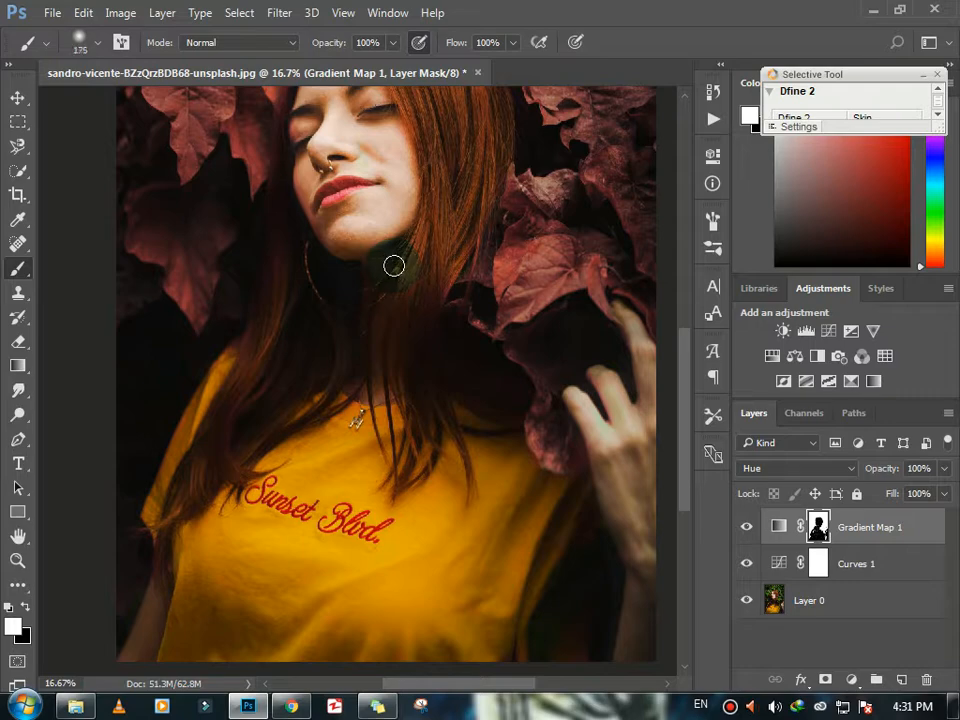
# Step: Examine the mask edges around the head and the recoloured leaves, both in the full image and close up
pyautogui.scroll(5, 484, 284)
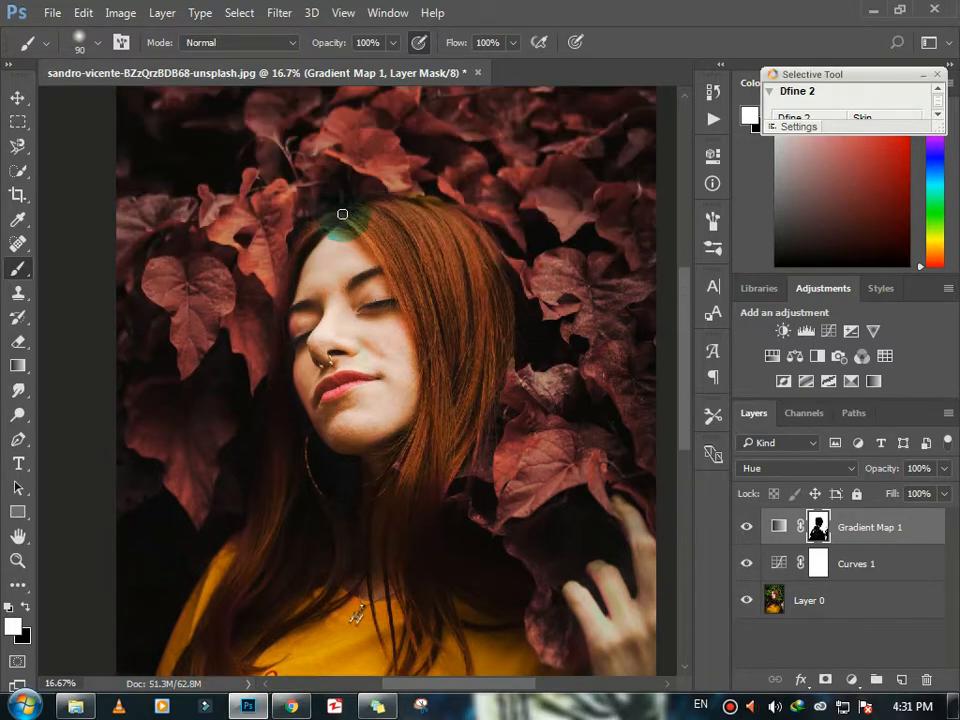
pyautogui.scroll(1, 291, 284)
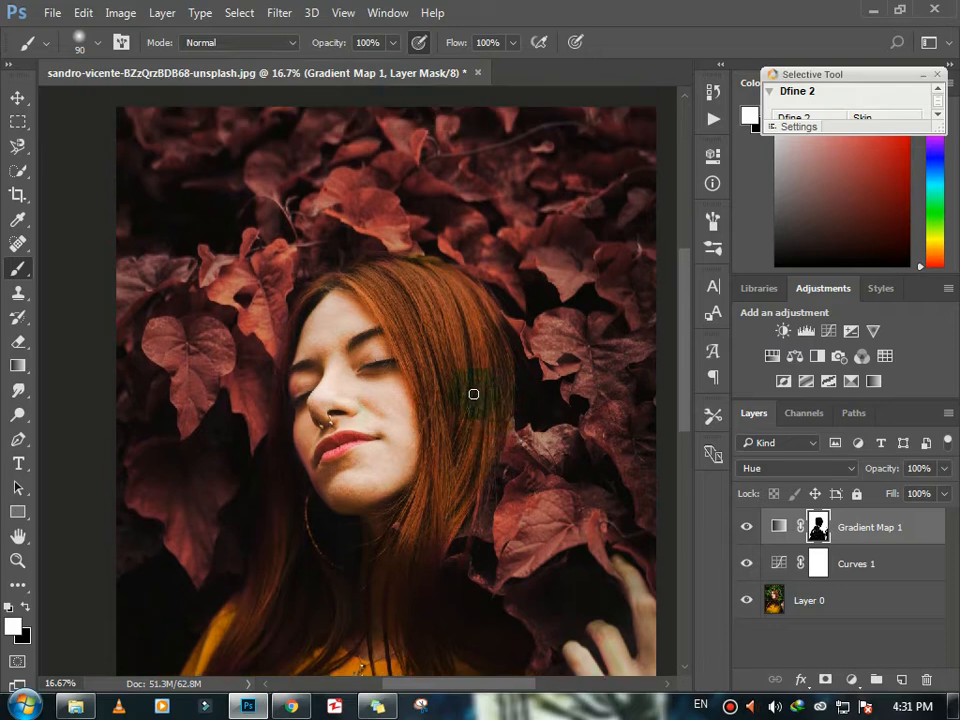
pyautogui.scroll(2, 473, 392)
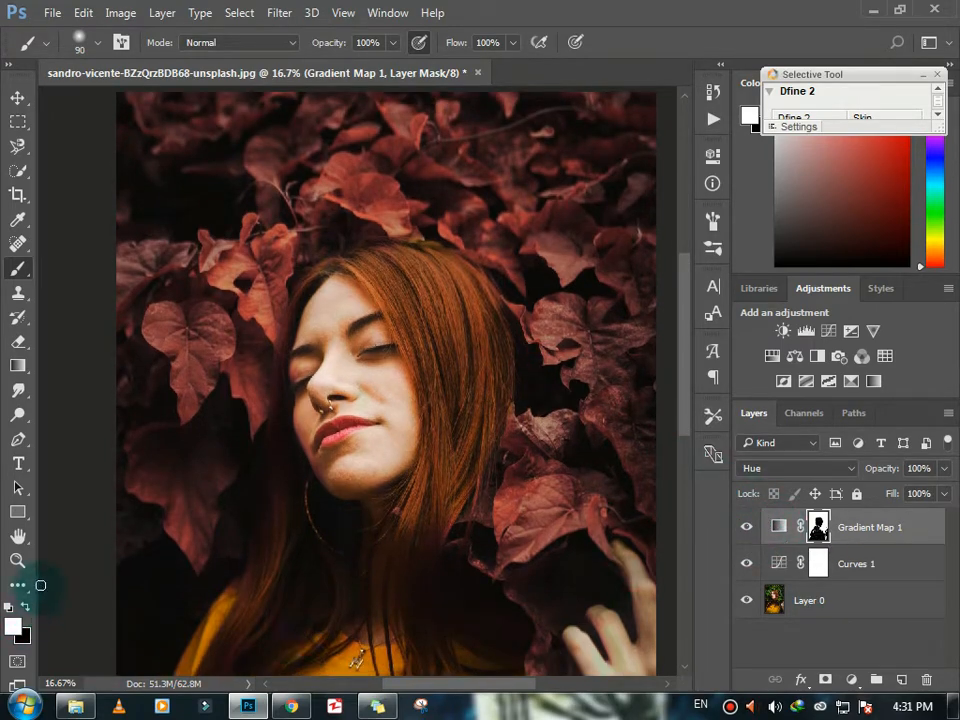
pyautogui.click(18, 561)
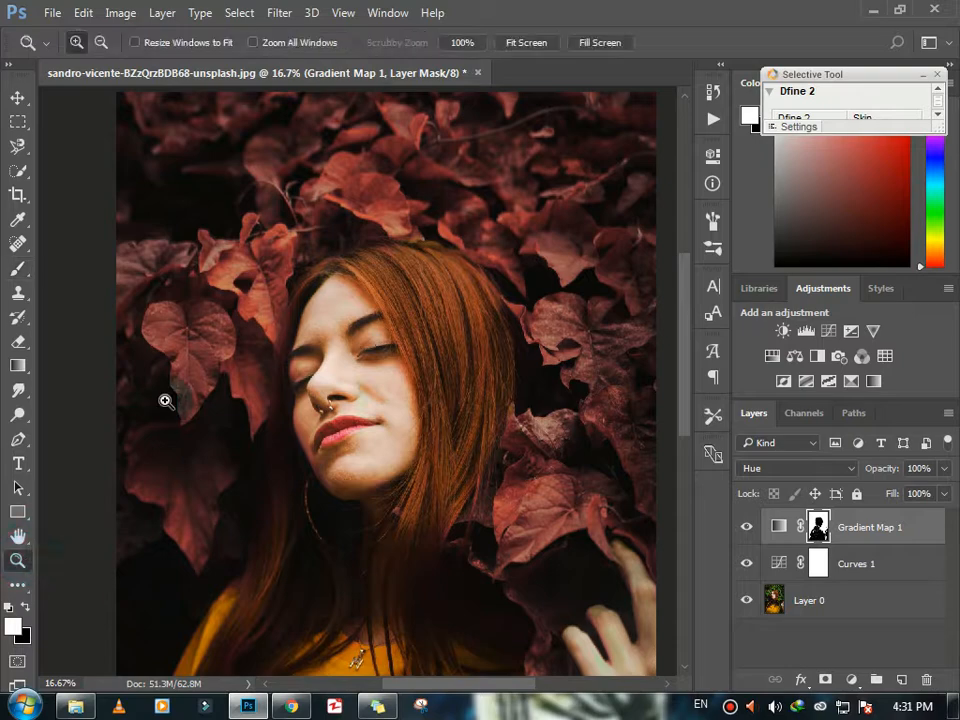
pyautogui.click(401, 223)
pyautogui.click(533, 42)
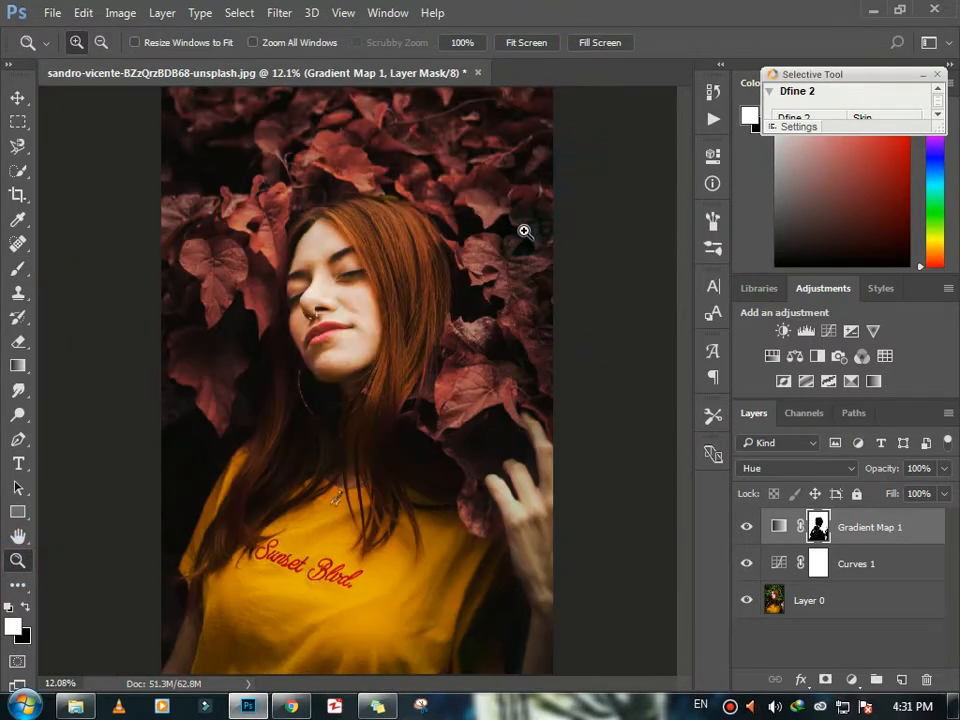
pyautogui.click(420, 256)
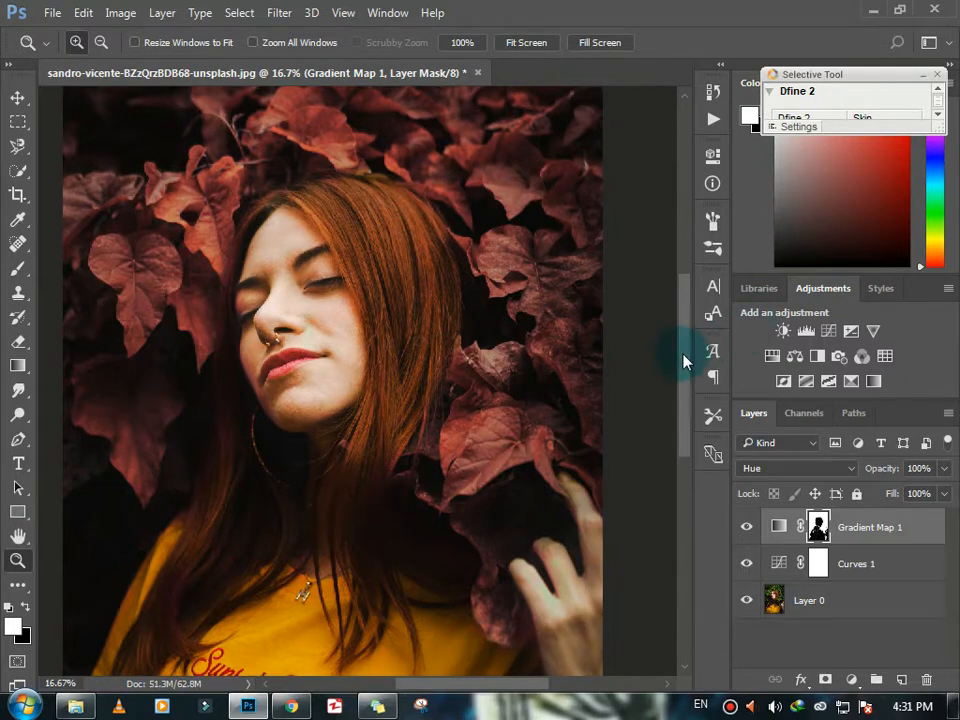
pyautogui.moveTo(685, 360); pyautogui.dragTo(703, 311)
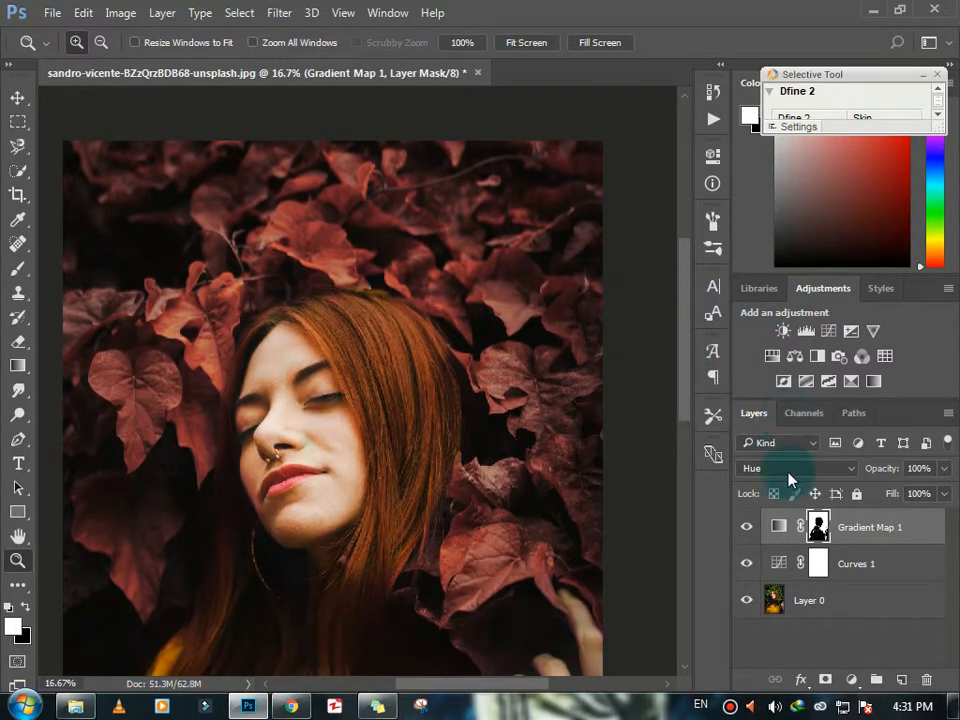
# Step: Switch the Gradient Map 1 gradient to the Violet, Orange preset and move its violet color stop to location 95%
pyautogui.doubleClick(788, 527)
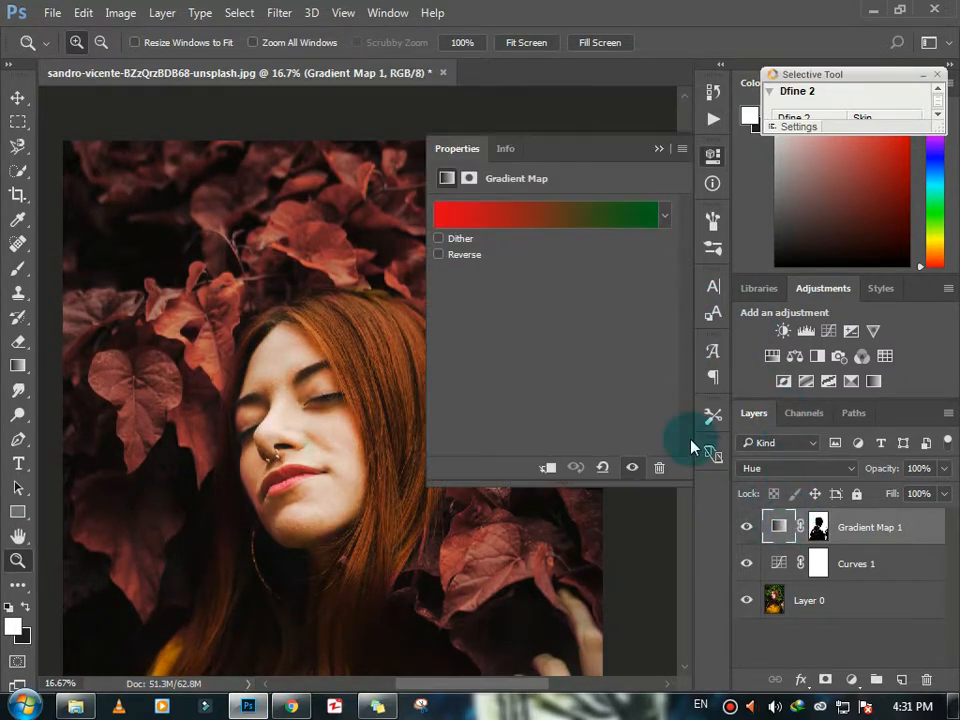
pyautogui.click(583, 225)
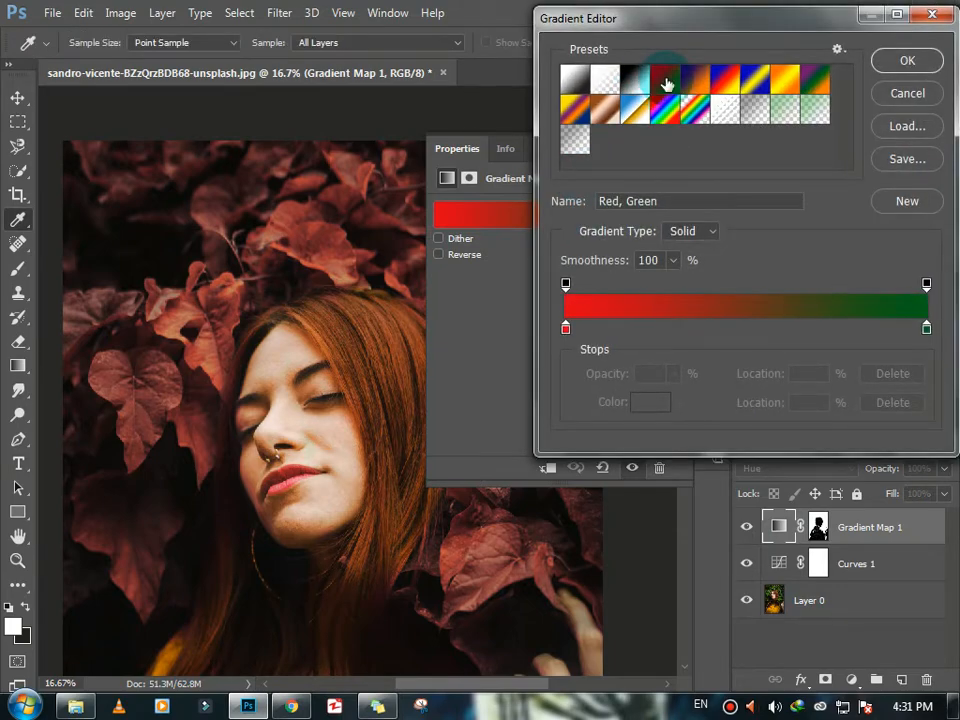
pyautogui.click(700, 86)
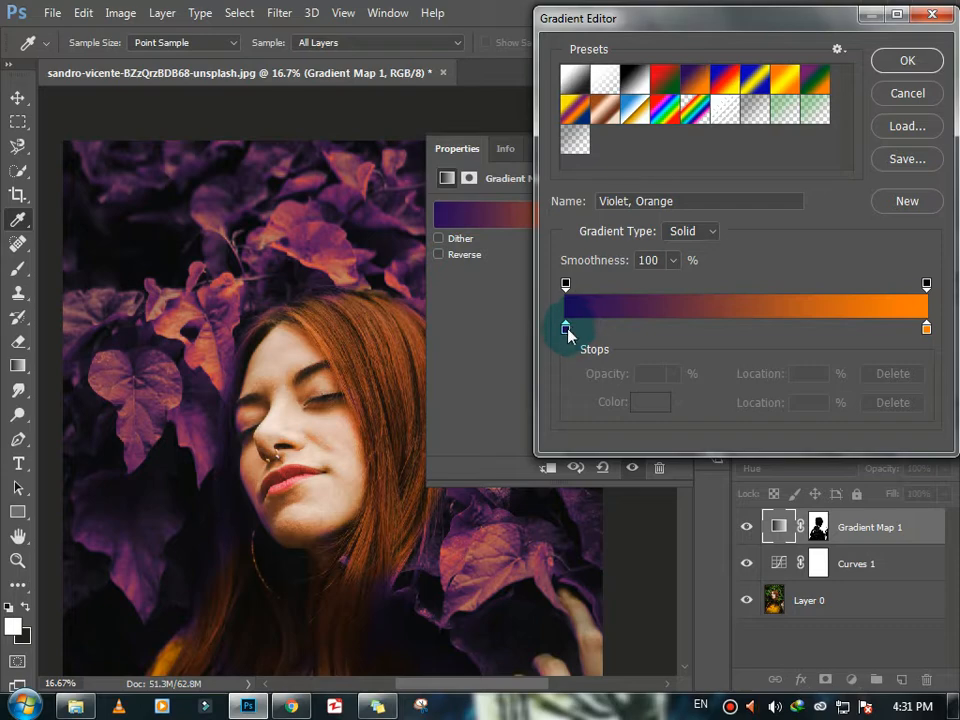
pyautogui.moveTo(568, 333); pyautogui.dragTo(910, 334)
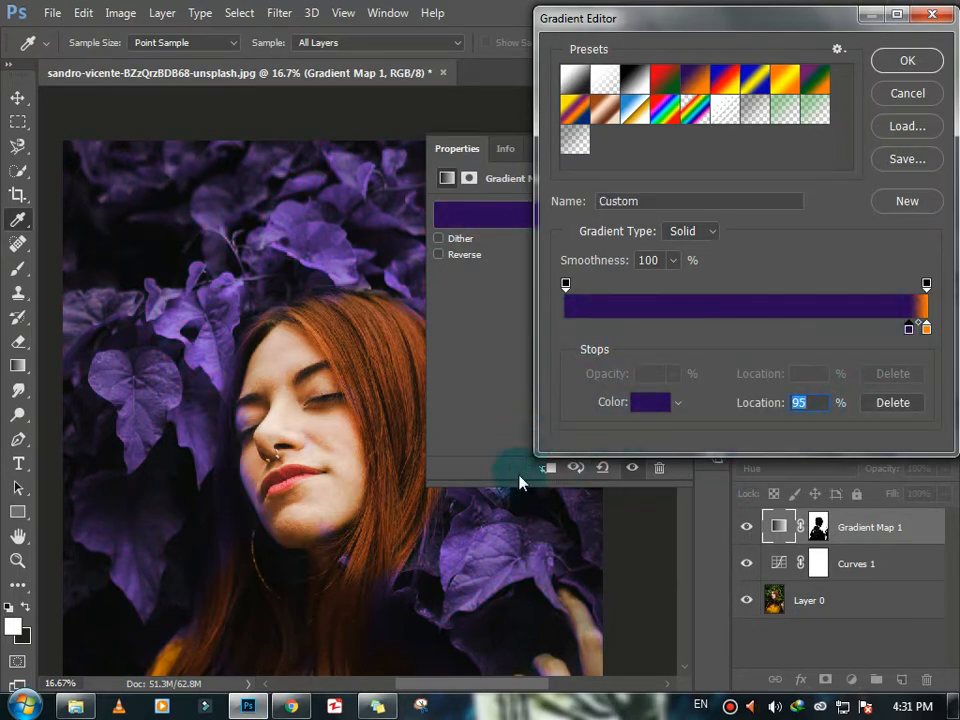
pyautogui.click(906, 60)
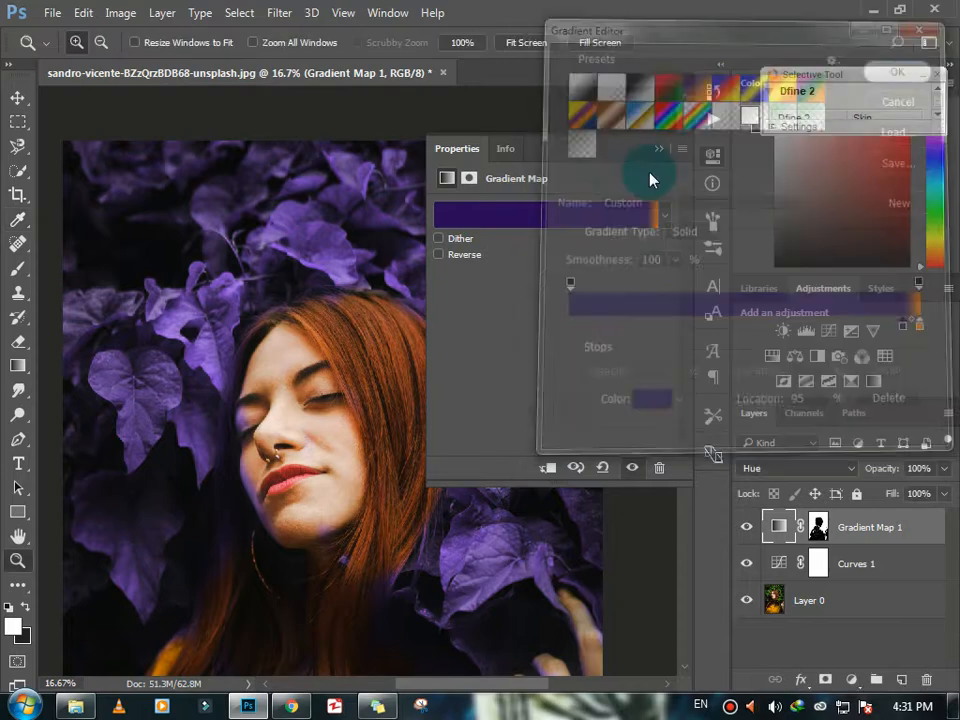
pyautogui.click(657, 149)
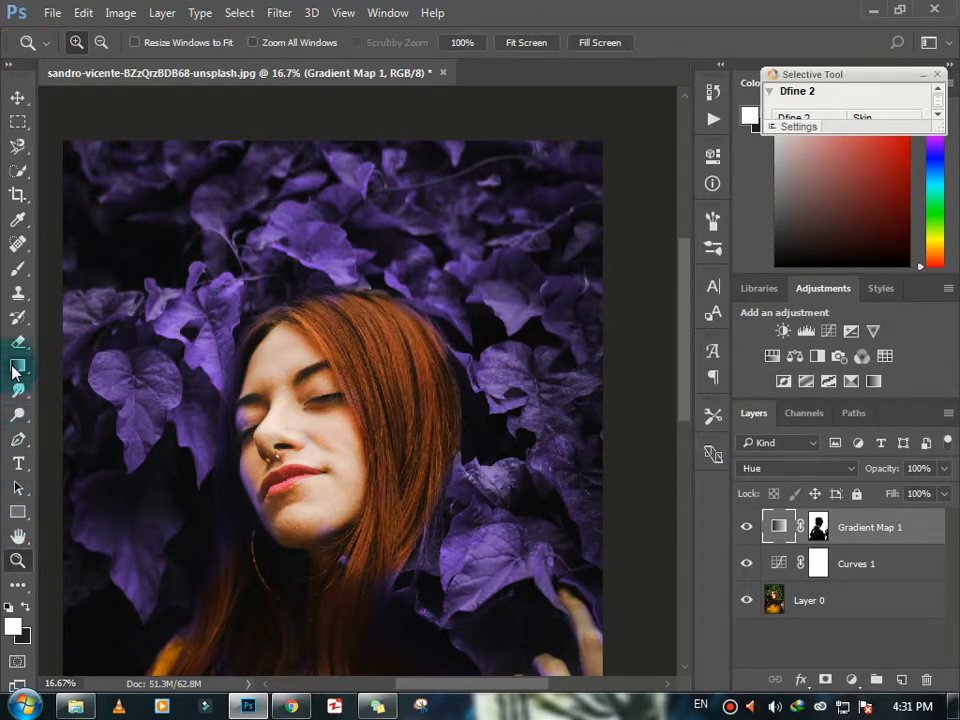
# Step: Paint black on the Gradient Map 1 mask over the violet spill on the woman's face, chin and the hair beside her neck
pyautogui.click(22, 268)
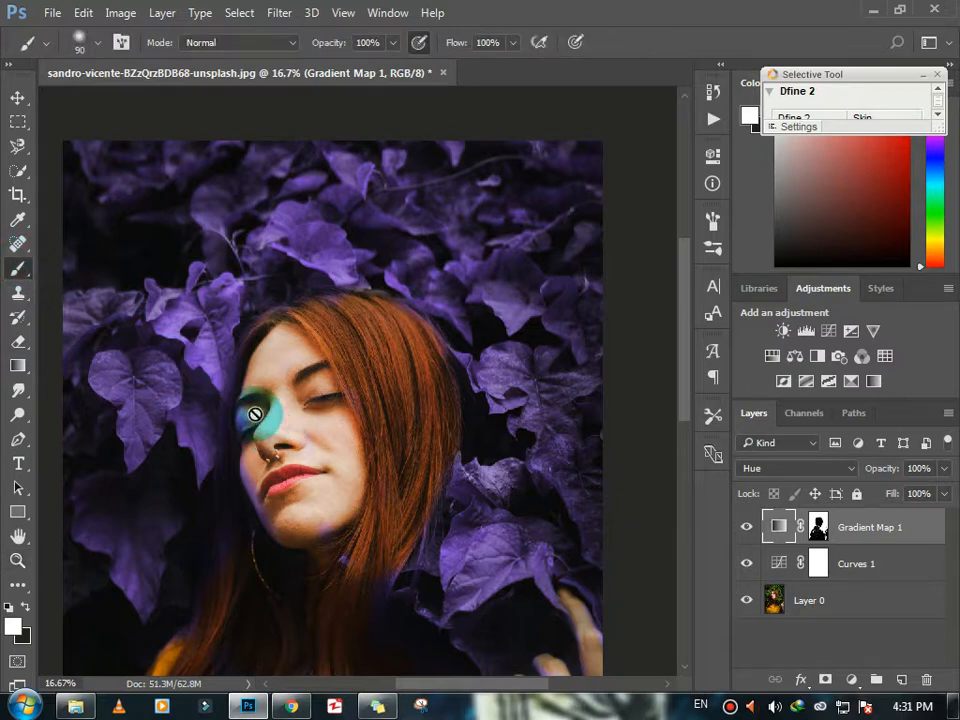
pyautogui.click(818, 527)
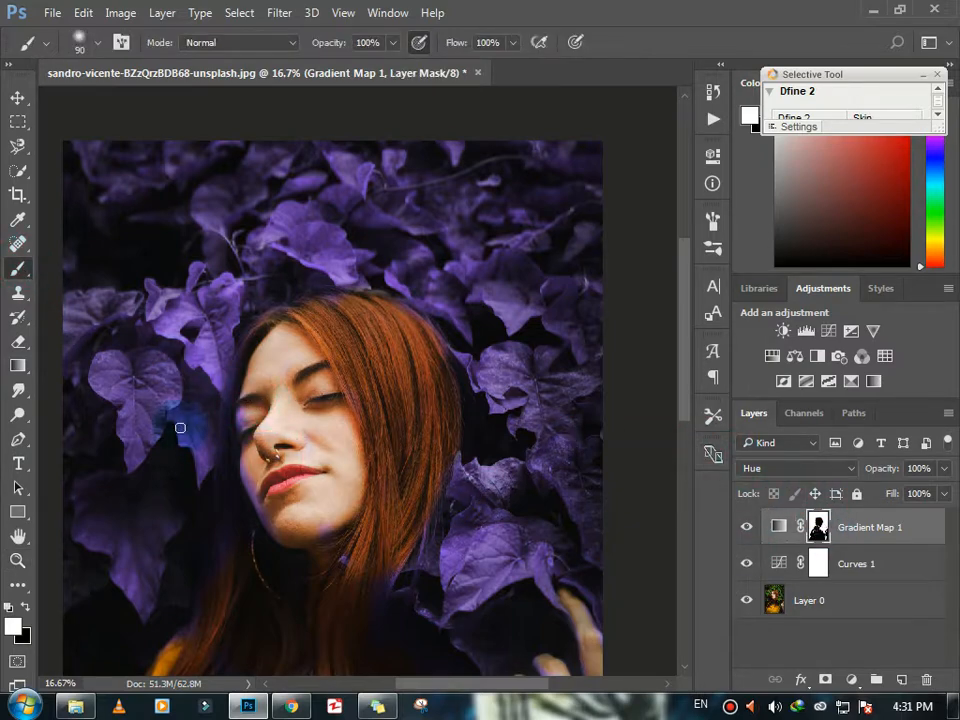
pyautogui.click(26, 606)
pyautogui.moveTo(247, 435)
pyautogui.mouseDown()
pyautogui.moveTo(257, 480)
pyautogui.moveTo(256, 463)
pyautogui.moveTo(278, 511)
pyautogui.moveTo(270, 513)
pyautogui.moveTo(291, 536)
pyautogui.moveTo(330, 520)
pyautogui.moveTo(331, 570)
pyautogui.moveTo(346, 538)
pyautogui.mouseUp()
pyautogui.moveTo(343, 346)
pyautogui.mouseDown()
pyautogui.moveTo(344, 304)
pyautogui.moveTo(395, 389)
pyautogui.moveTo(383, 552)
pyautogui.mouseUp()
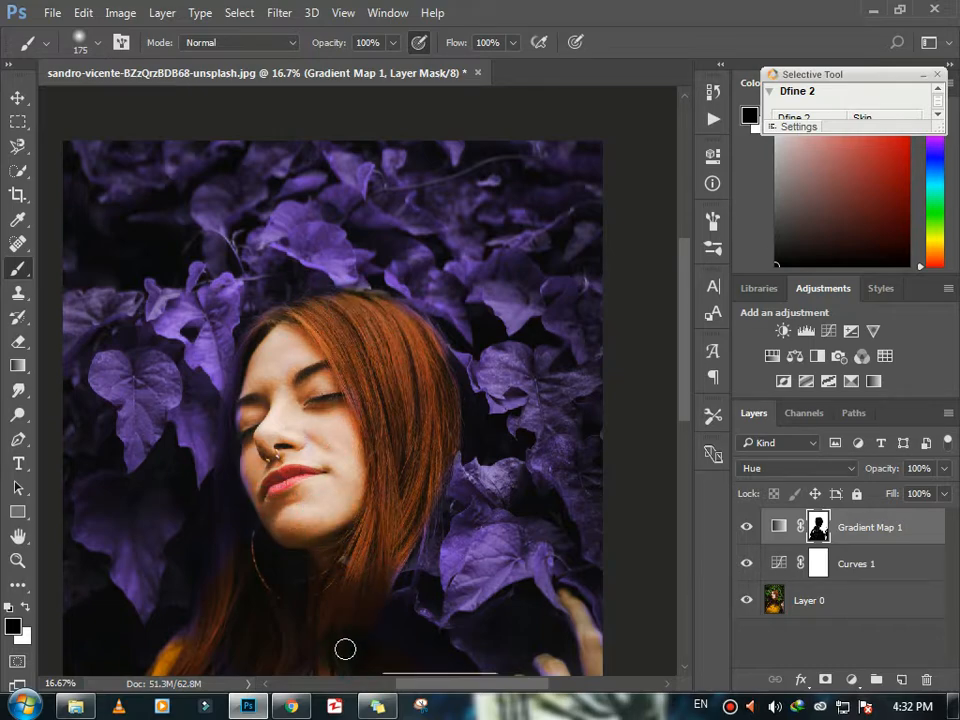
# Step: Paint black on the mask over the violet edges of the raised hand and its fingers
pyautogui.scroll(-5, 345, 650)
pyautogui.moveTo(506, 572)
pyautogui.mouseDown()
pyautogui.moveTo(568, 523)
pyautogui.moveTo(553, 488)
pyautogui.moveTo(564, 507)
pyautogui.moveTo(560, 571)
pyautogui.moveTo(593, 461)
pyautogui.mouseUp()
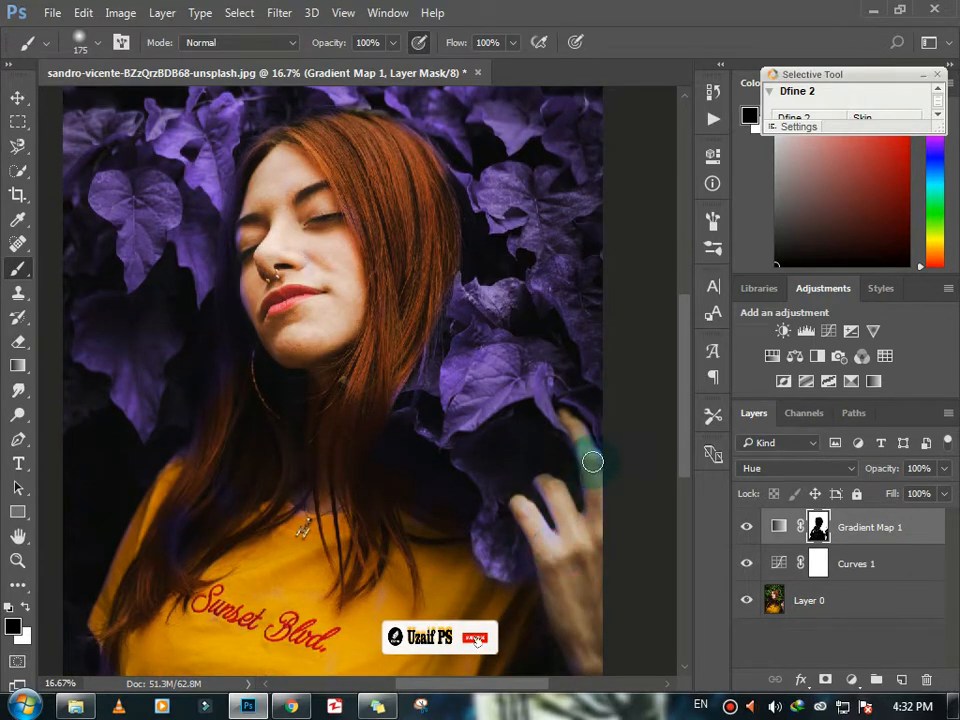
pyautogui.moveTo(554, 499)
pyautogui.mouseDown()
pyautogui.moveTo(596, 496)
pyautogui.moveTo(589, 502)
pyautogui.moveTo(586, 472)
pyautogui.moveTo(565, 505)
pyautogui.mouseUp()
# Step: Paint black on the mask over the long hair strands, neck and upper shirt with brushes from 100 to 300 px, and fit the image to the screen
pyautogui.scroll(-5, 561, 534)
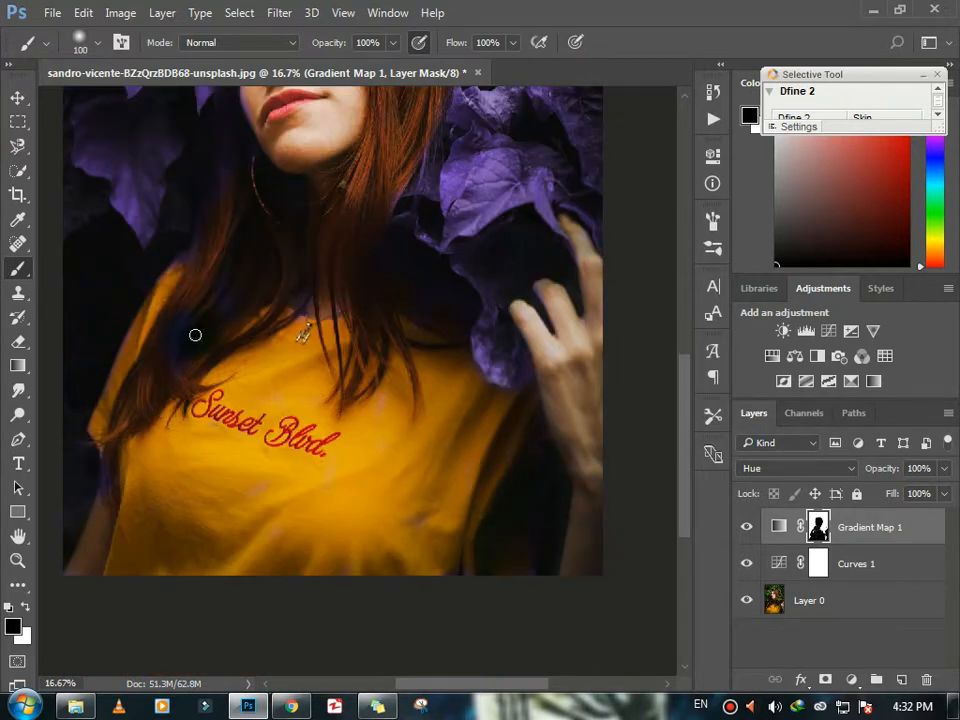
pyautogui.moveTo(195, 331)
pyautogui.mouseDown()
pyautogui.moveTo(136, 469)
pyautogui.moveTo(120, 474)
pyautogui.moveTo(268, 337)
pyautogui.mouseUp()
pyautogui.scroll(3, 300, 262)
pyautogui.moveTo(341, 260); pyautogui.dragTo(398, 252)
pyautogui.scroll(2, 340, 262)
pyautogui.moveTo(281, 272)
pyautogui.mouseDown()
pyautogui.moveTo(256, 212)
pyautogui.moveTo(271, 179)
pyautogui.moveTo(262, 247)
pyautogui.moveTo(286, 333)
pyautogui.mouseUp()
pyautogui.moveTo(226, 391)
pyautogui.mouseDown()
pyautogui.moveTo(307, 311)
pyautogui.moveTo(248, 330)
pyautogui.mouseUp()
pyautogui.moveTo(254, 285); pyautogui.dragTo(262, 298)
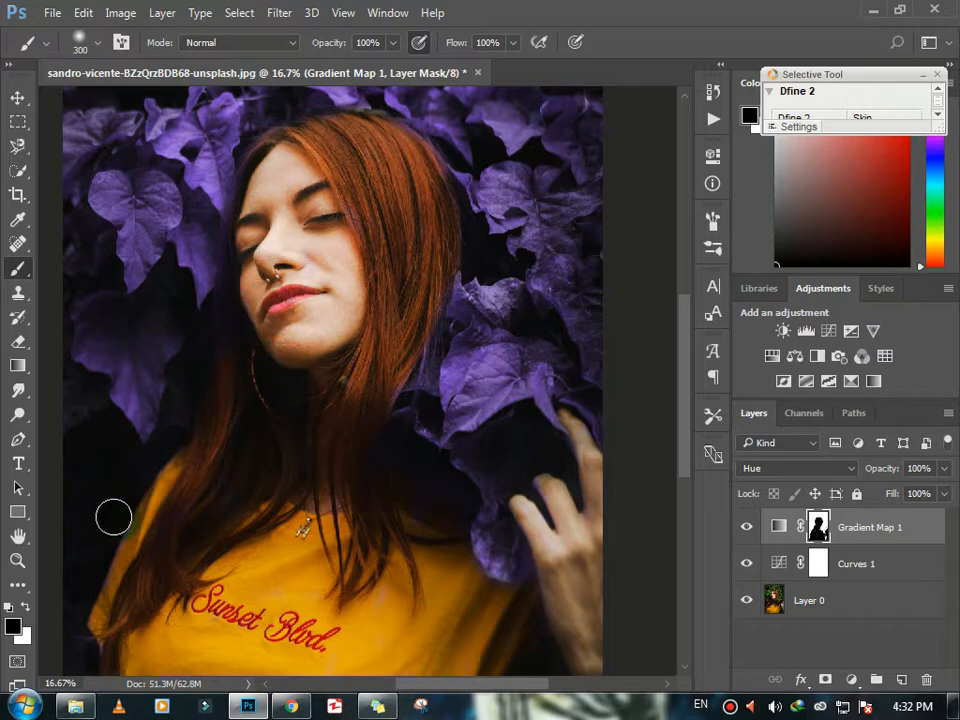
pyautogui.click(19, 561)
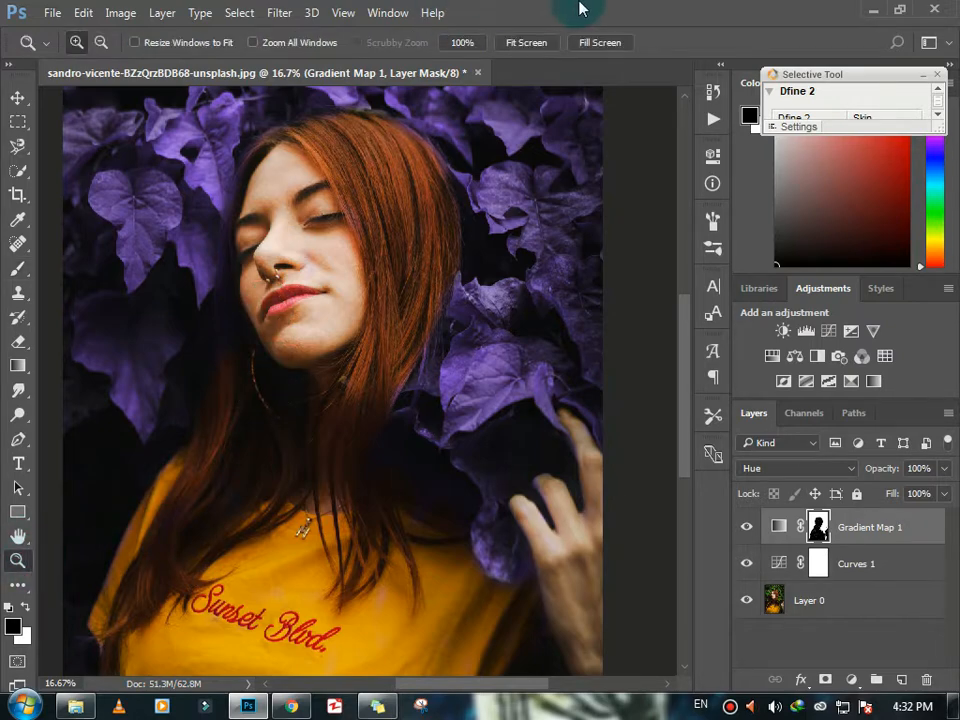
pyautogui.click(542, 43)
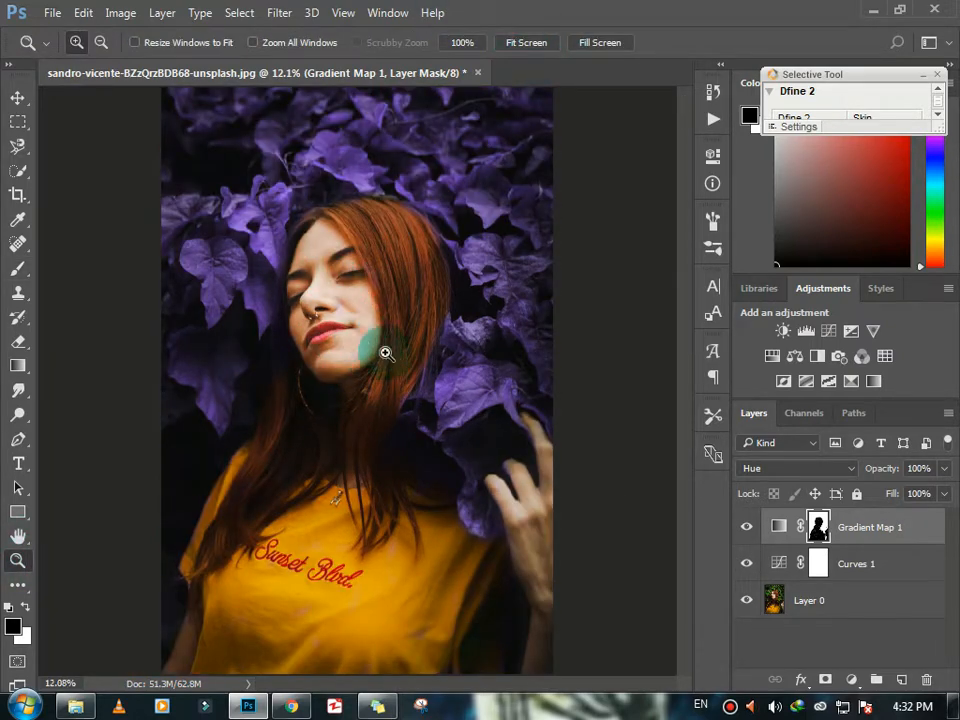
# Step: Switch the Gradient Map 1 gradient to the Neutral Density preset
pyautogui.doubleClick(779, 530)
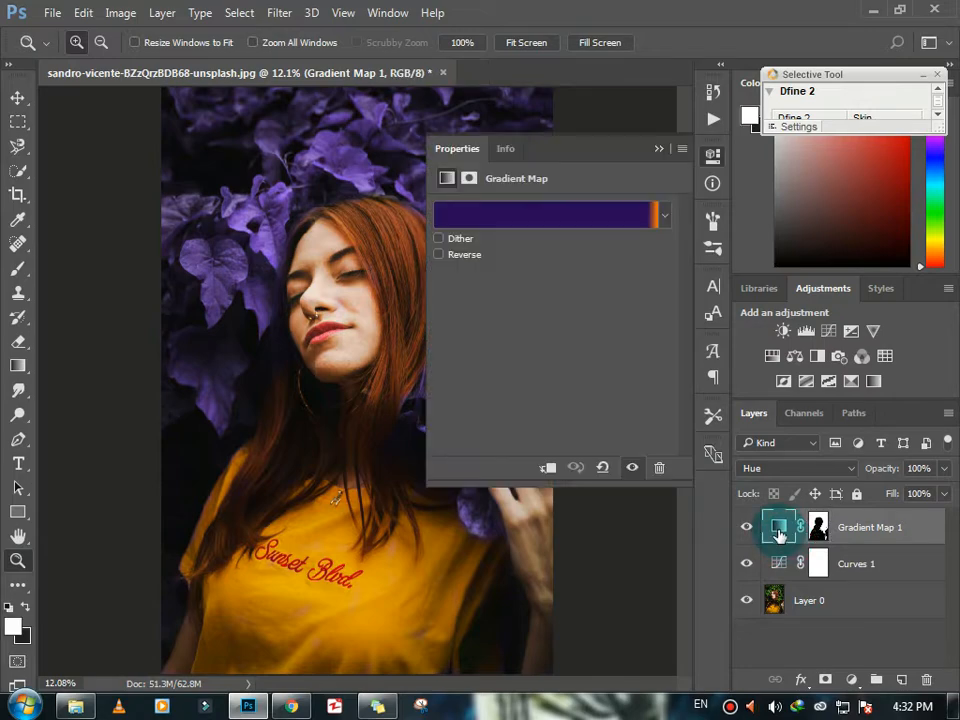
pyautogui.click(515, 222)
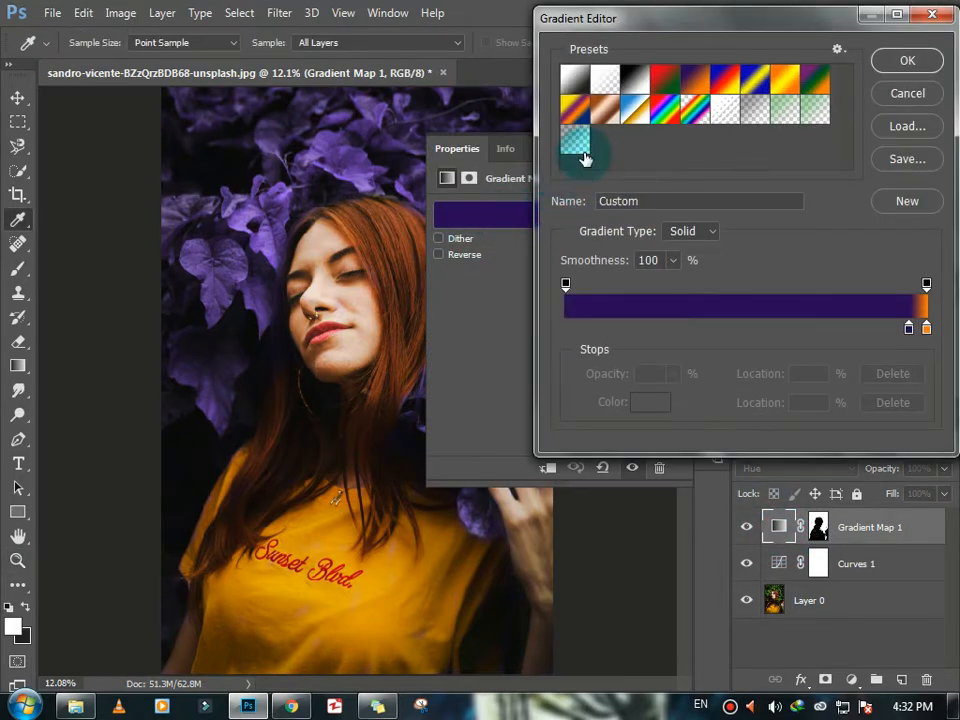
pyautogui.click(577, 141)
# Step: Set the gradient's color stop at location 0% to purple a110d1, apply the gradient and close its properties
pyautogui.click(566, 330)
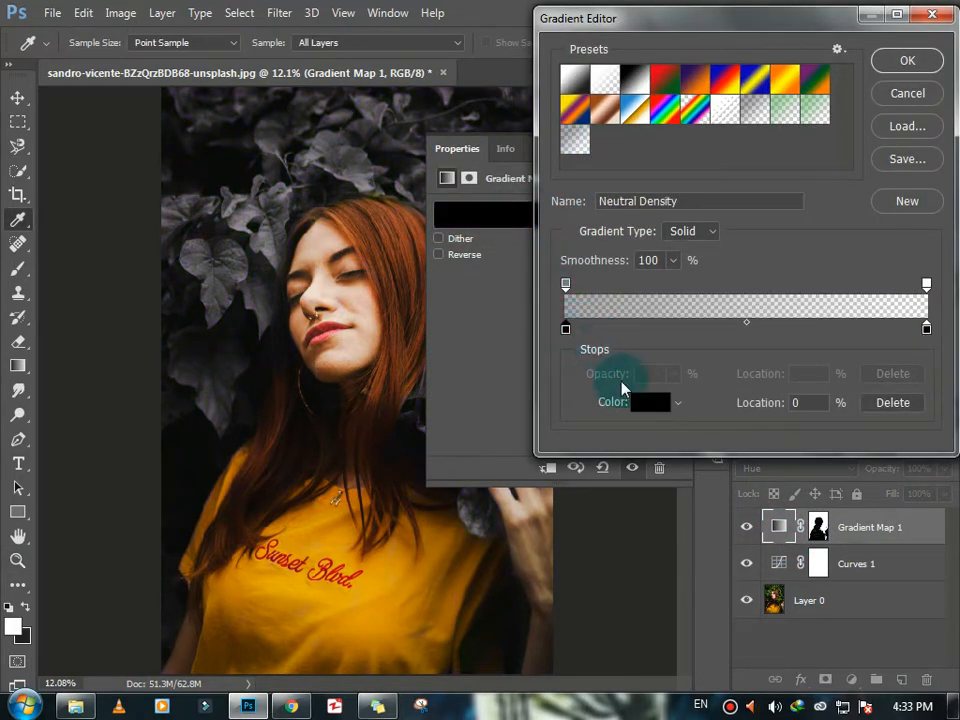
pyautogui.click(649, 403)
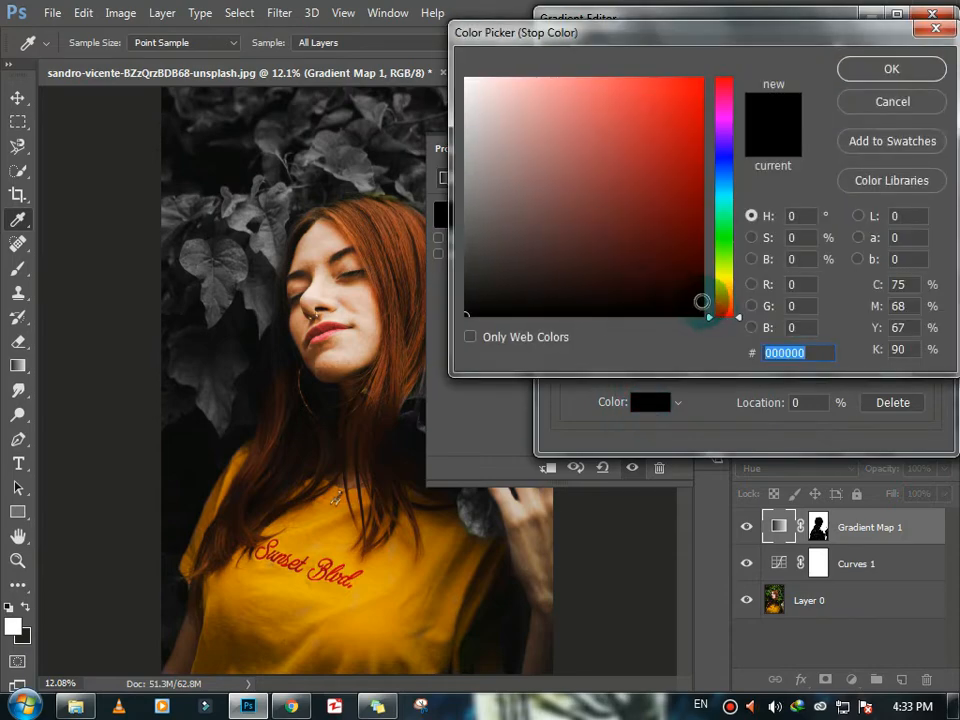
pyautogui.moveTo(710, 318); pyautogui.dragTo(711, 280)
pyautogui.moveTo(680, 186); pyautogui.dragTo(685, 120)
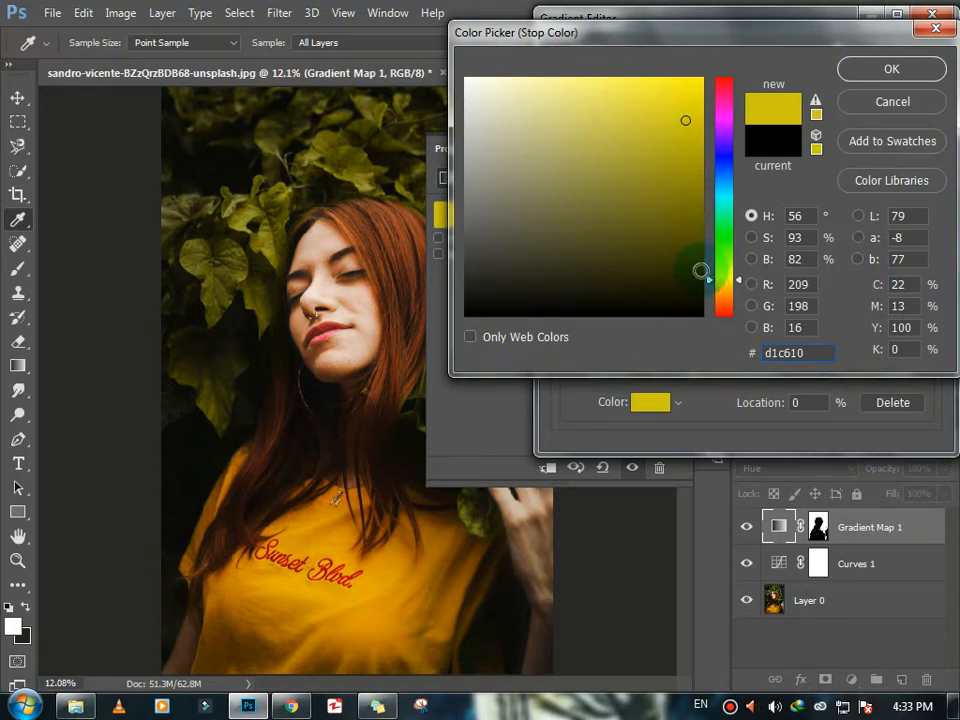
pyautogui.moveTo(710, 285); pyautogui.dragTo(710, 138)
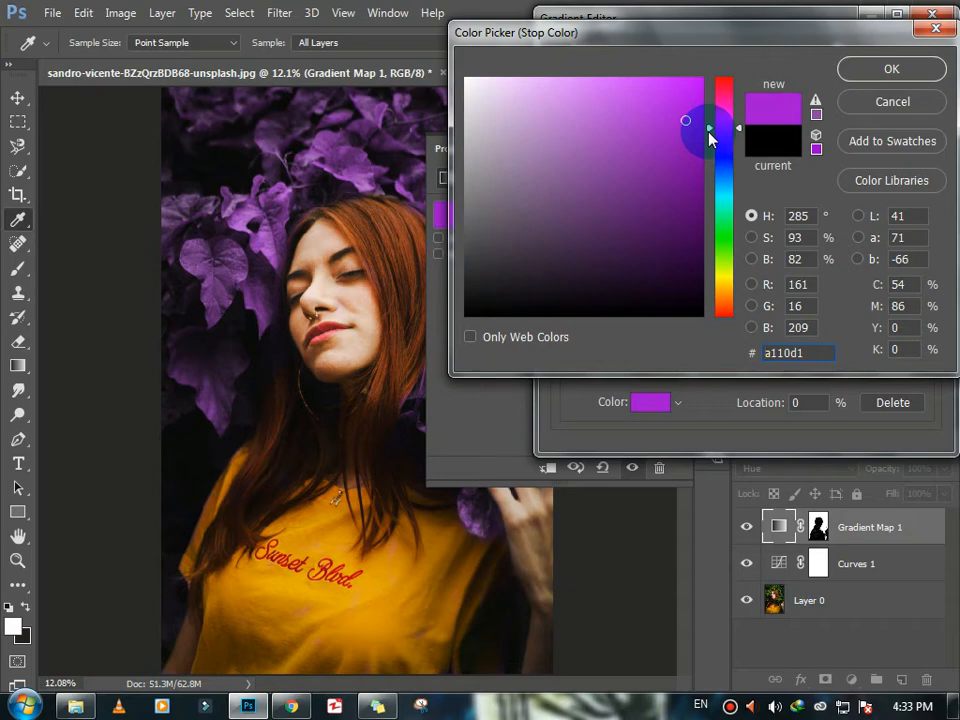
pyautogui.click(876, 69)
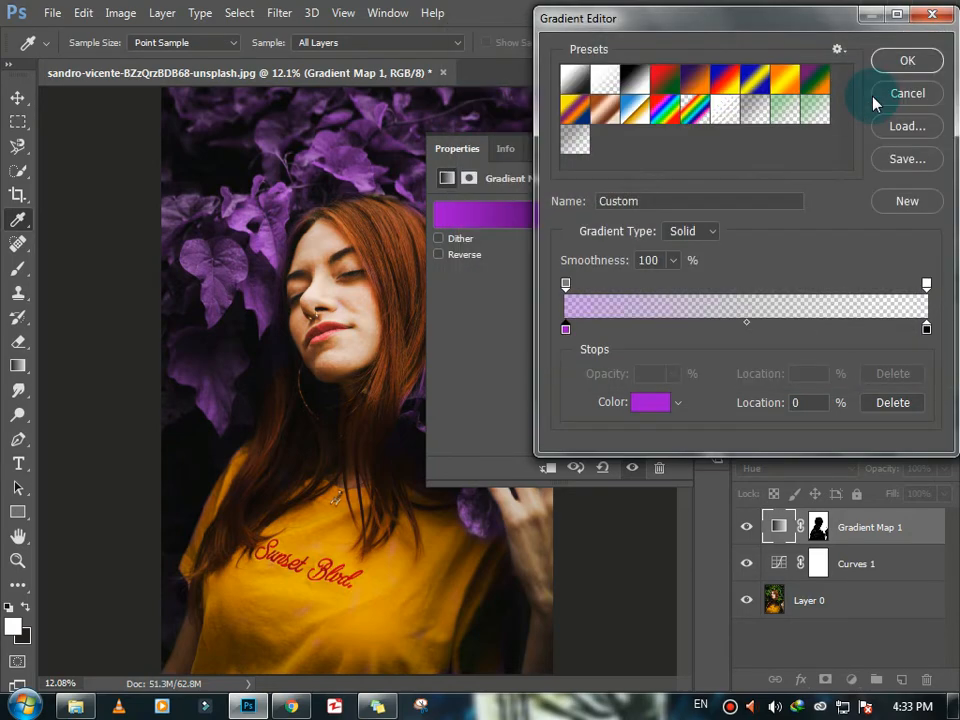
pyautogui.click(906, 64)
pyautogui.click(657, 150)
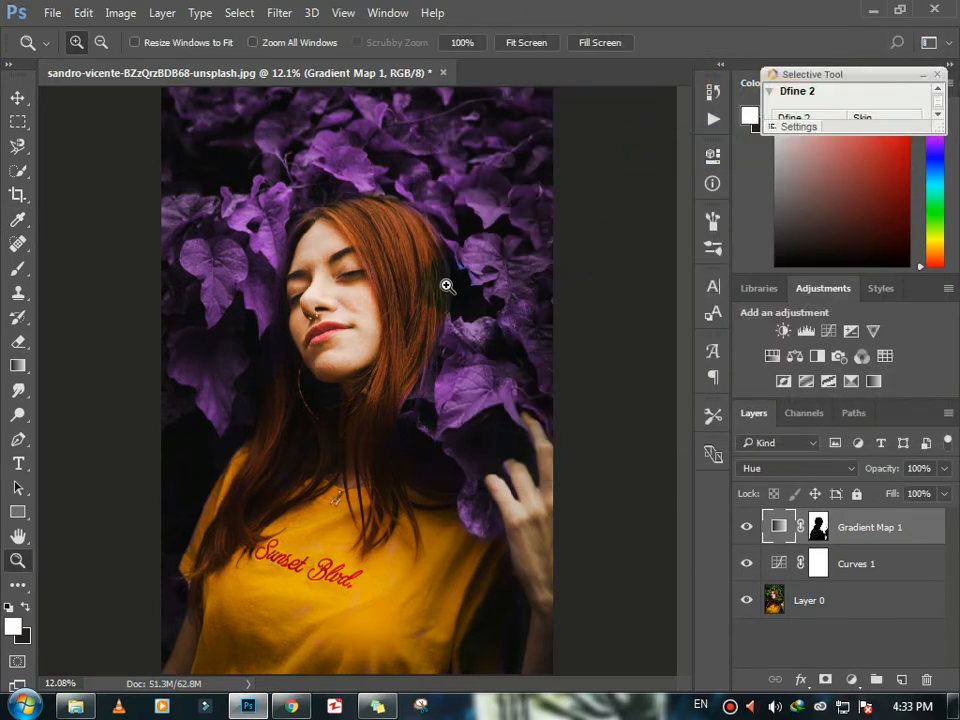